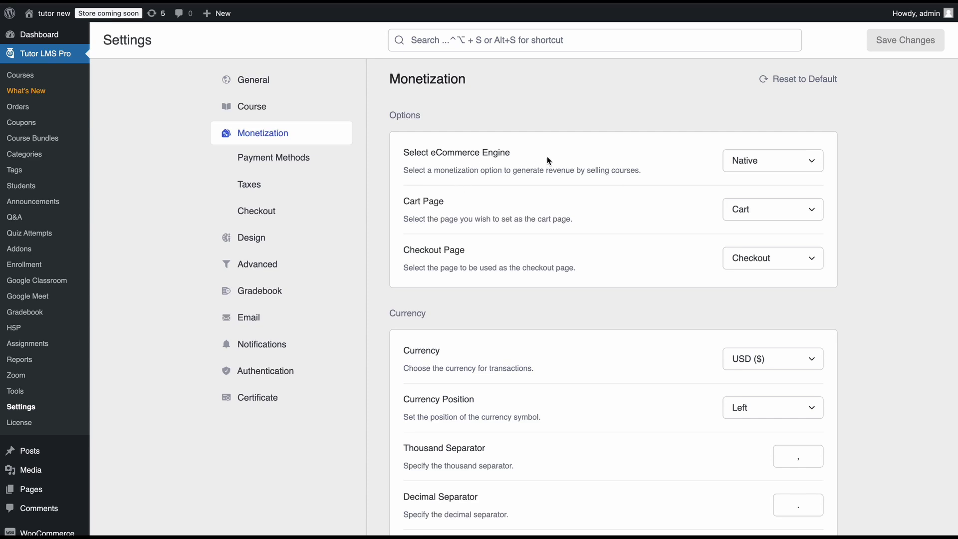
Enable the native Subscriptions addon in Tutor LMS Pro and reload the page
{"action": "left_click", "coordinate": [23, 249]}
{"action": "scroll", "coordinate": [430, 355], "scroll_direction": "down", "scroll_amount": 10}
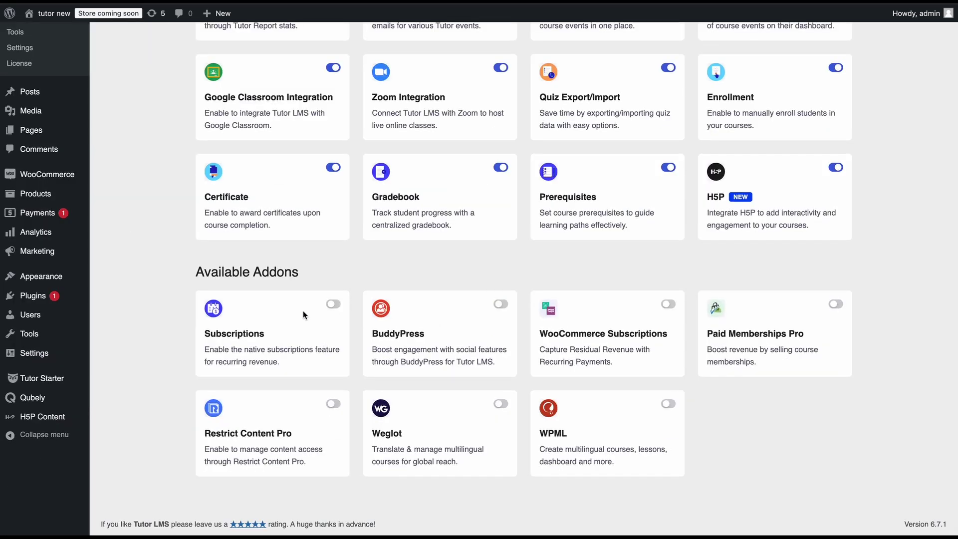
{"action": "left_click", "coordinate": [332, 304]}
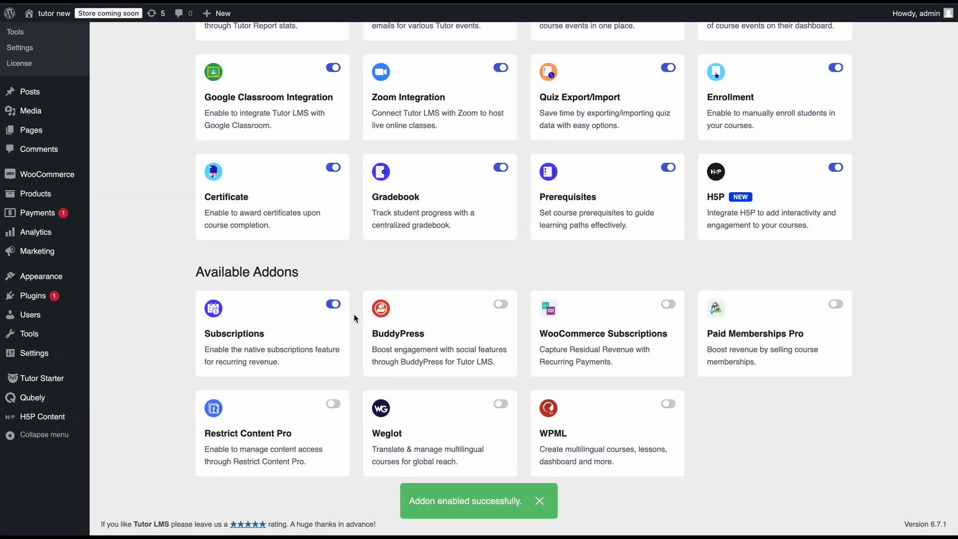
{"action": "scroll", "coordinate": [21, 426], "scroll_direction": "up", "scroll_amount": 7}
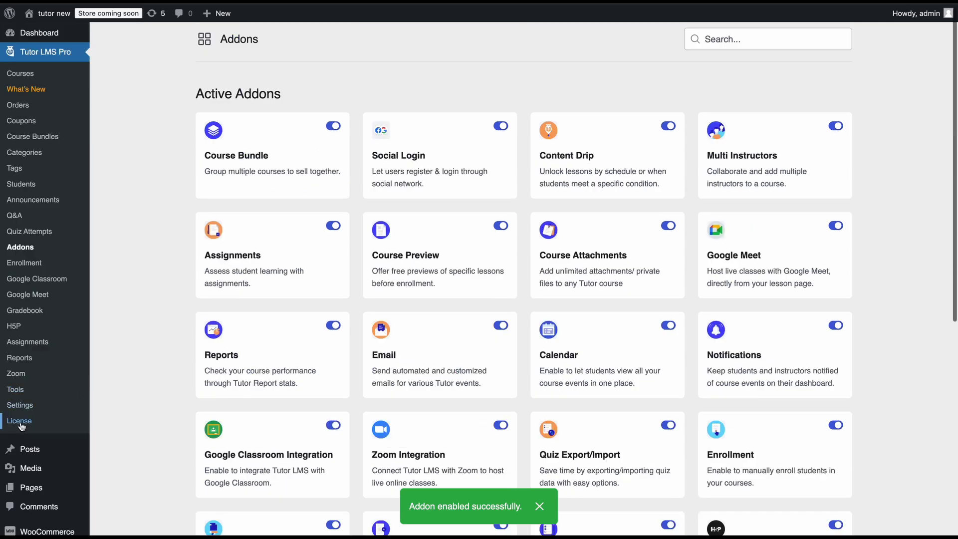
{"action": "key", "text": "ctrl+r"}
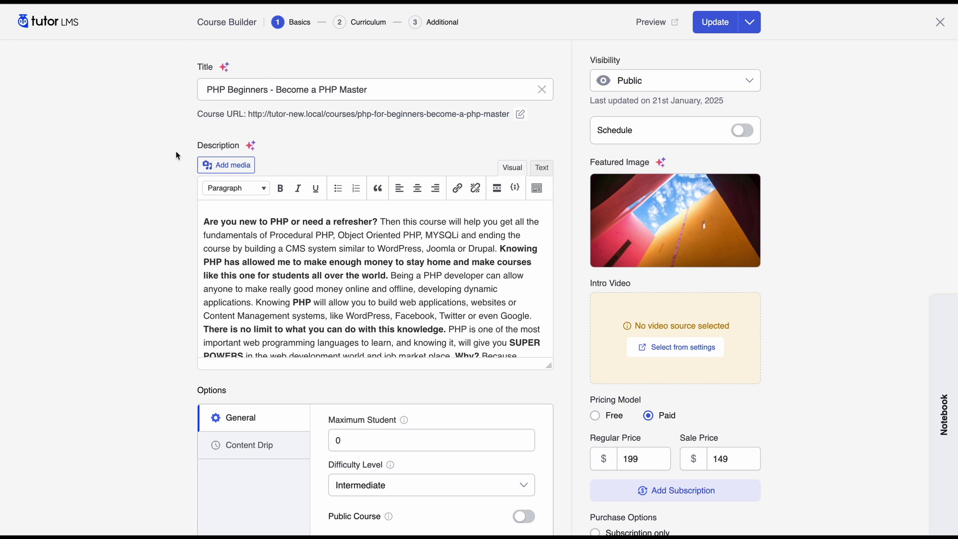
{"action": "scroll", "coordinate": [623, 267], "scroll_direction": "down", "scroll_amount": 3}
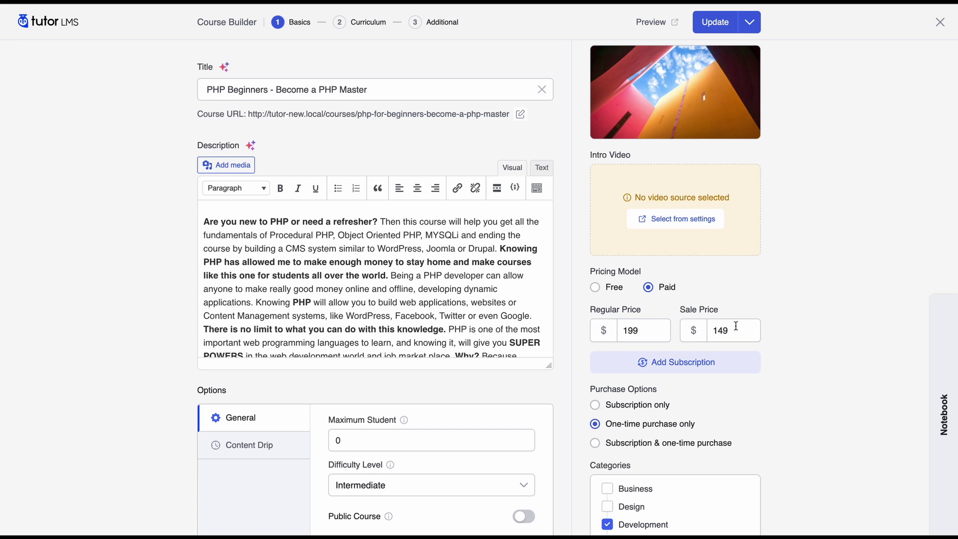
{"action": "left_click", "coordinate": [664, 368]}
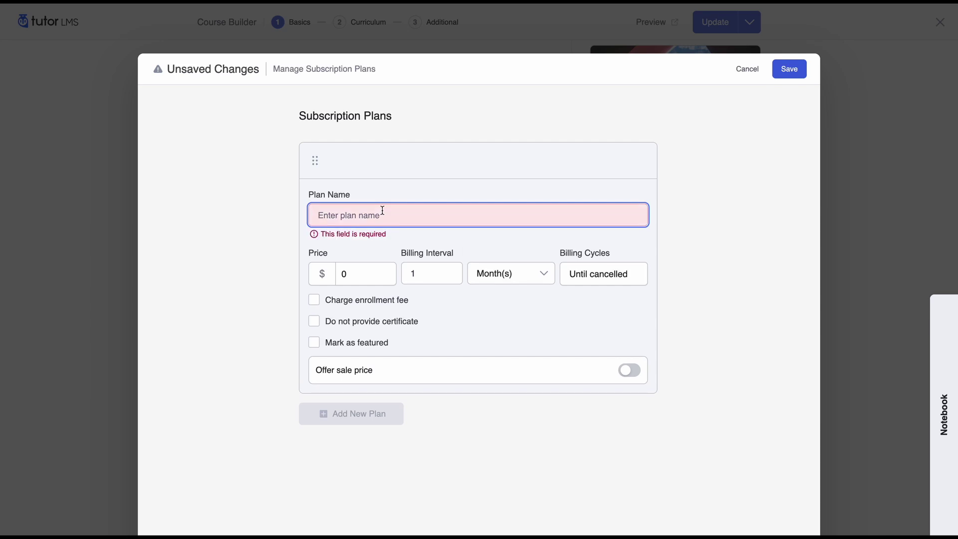
{"action": "left_click", "coordinate": [754, 69]}
{"action": "left_click", "coordinate": [797, 69]}
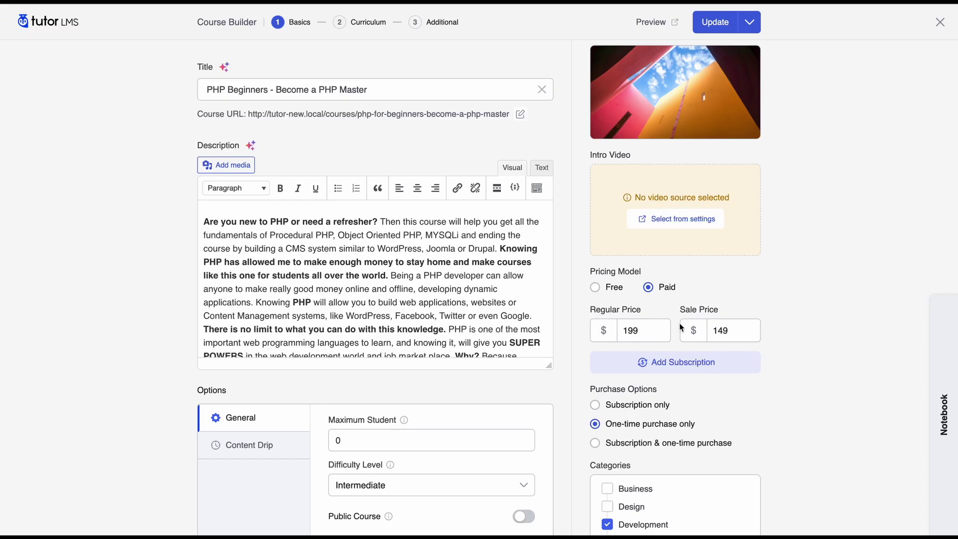
Add a course subscription plan named "Monthly Silver Subscription" priced at $20, billed every 1 month until cancelled
{"action": "left_click", "coordinate": [688, 368]}
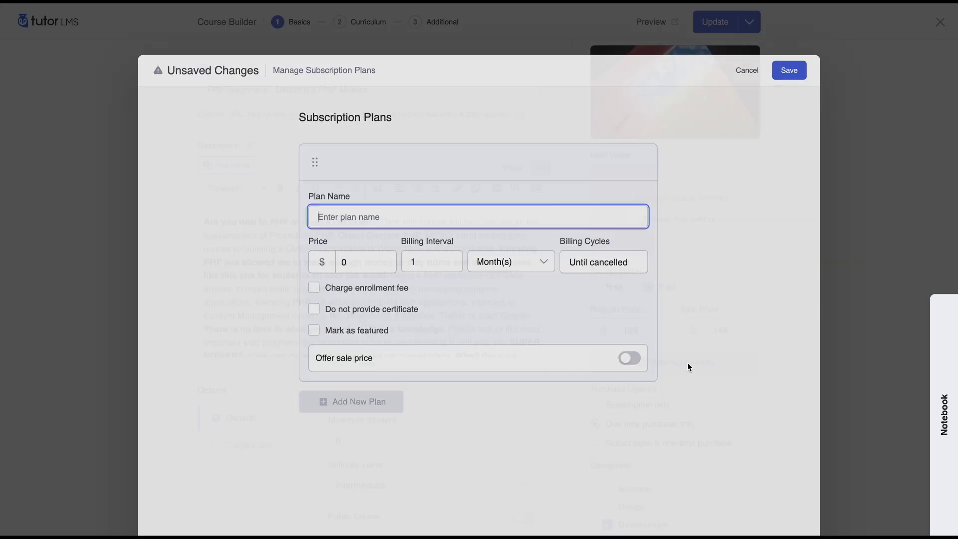
{"action": "type", "text": "Monthly Silver Subscription"}
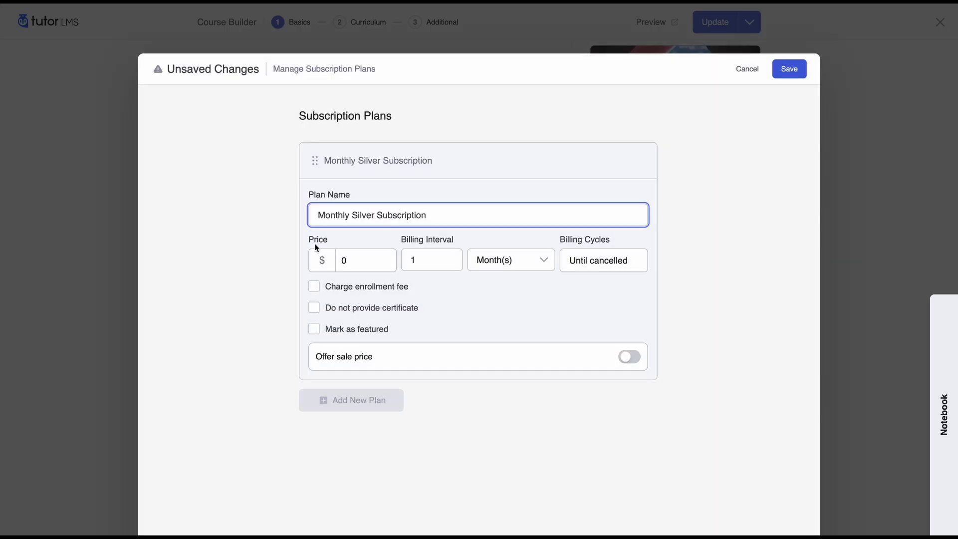
{"action": "left_click", "coordinate": [366, 261]}
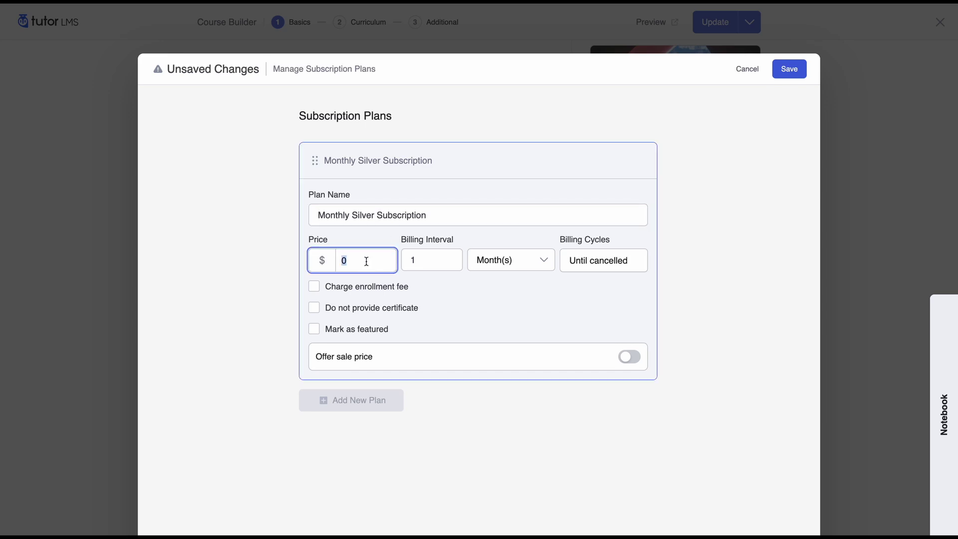
{"action": "type", "text": "20"}
{"action": "left_click", "coordinate": [444, 258]}
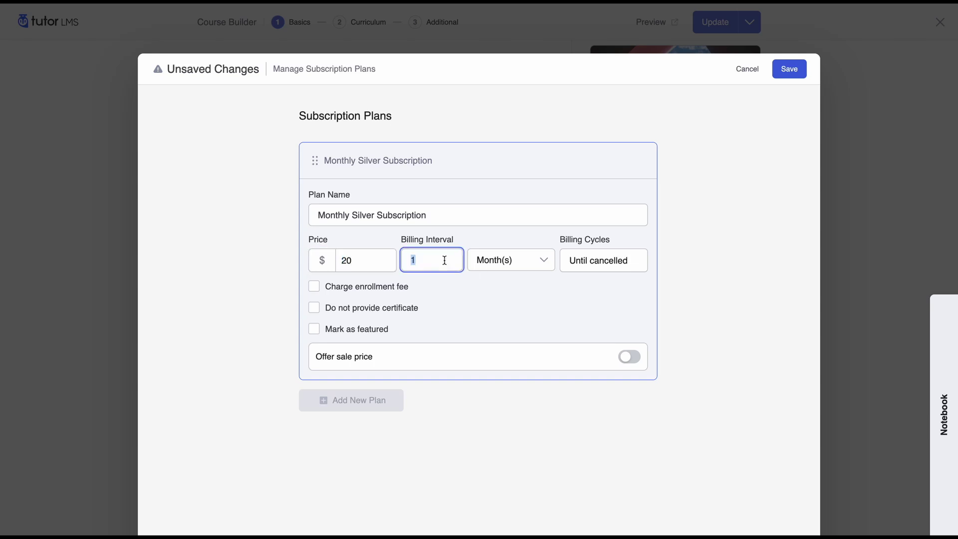
{"action": "left_click", "coordinate": [481, 261]}
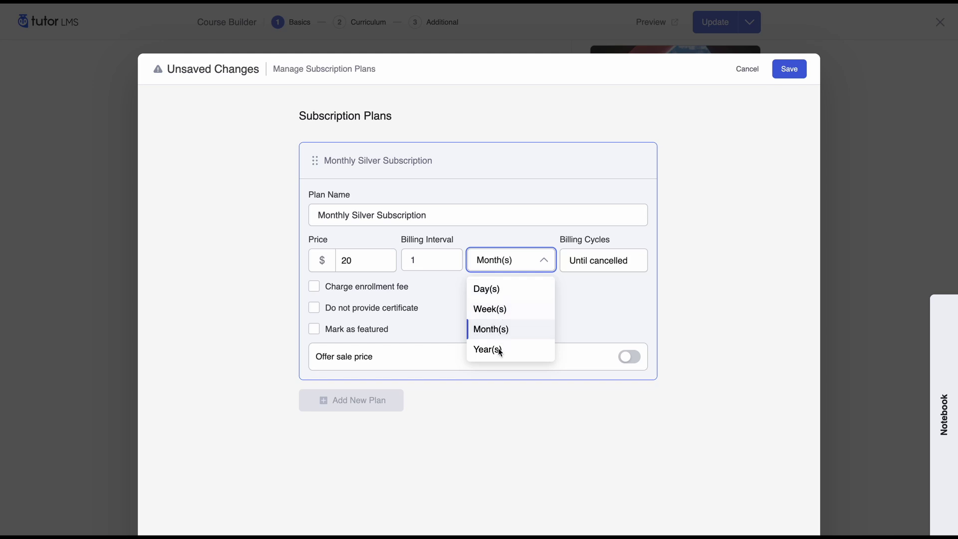
{"action": "left_click", "coordinate": [536, 243]}
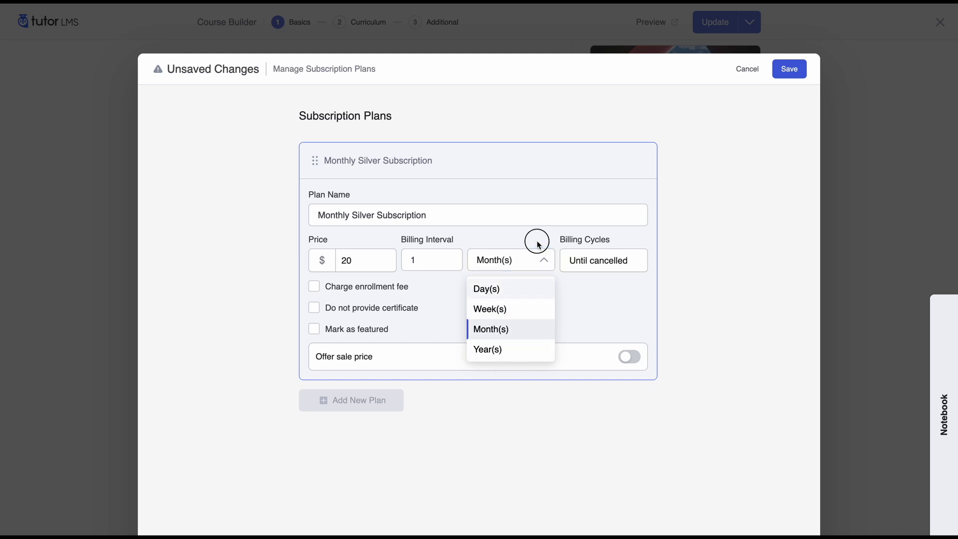
{"action": "left_click", "coordinate": [569, 252]}
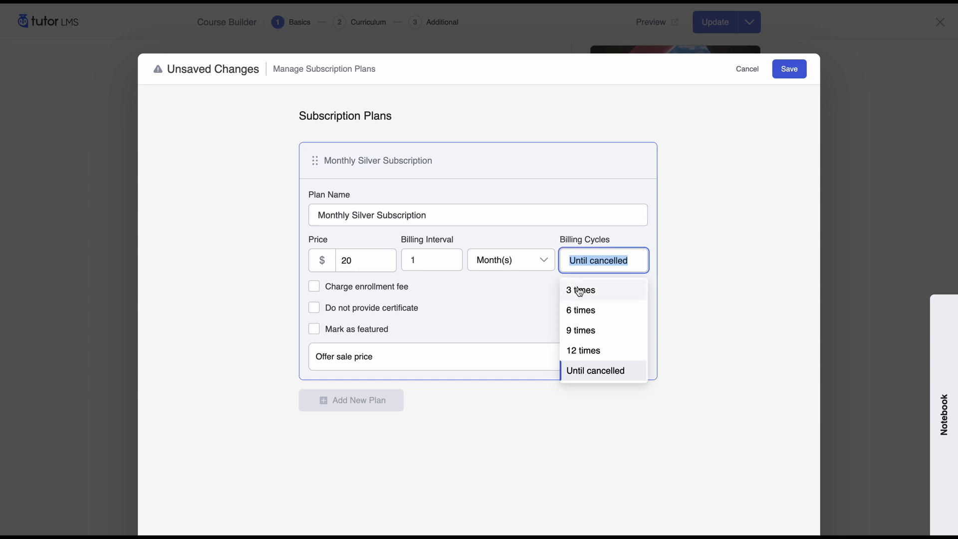
{"action": "left_click", "coordinate": [434, 247]}
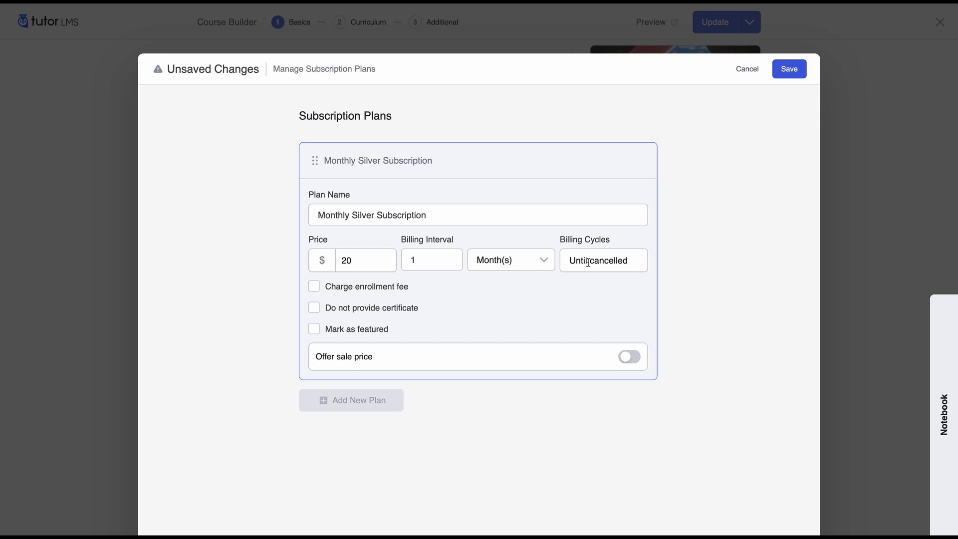
Charge a $2 enrollment fee for the Monthly Silver Subscription plan and mark it as featured
{"action": "left_click", "coordinate": [346, 290]}
{"action": "left_click", "coordinate": [362, 332]}
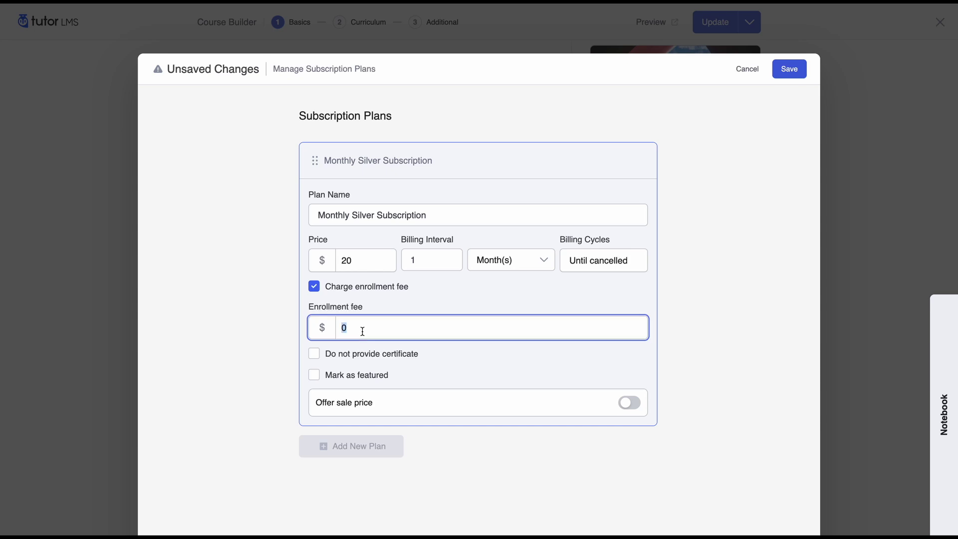
{"action": "type", "text": "2"}
{"action": "left_click", "coordinate": [394, 346]}
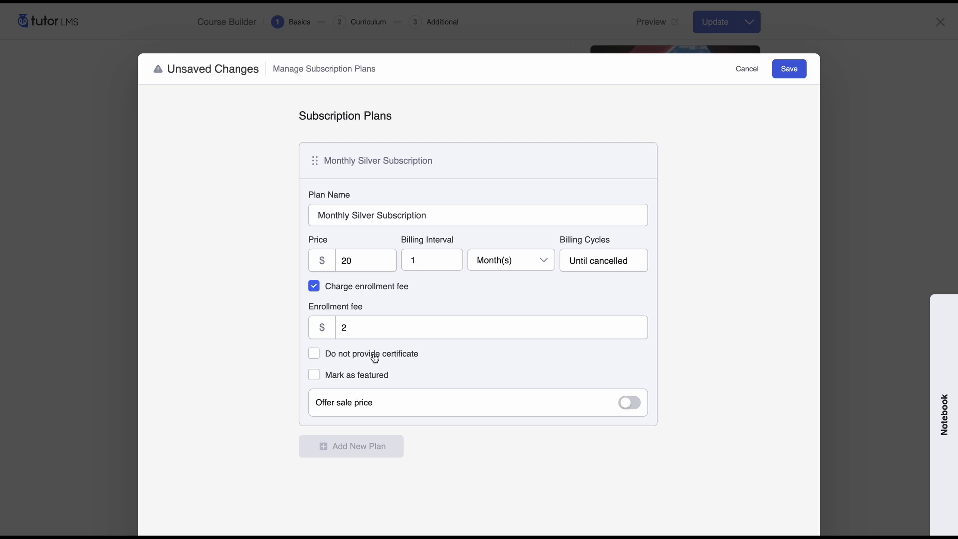
{"action": "left_click", "coordinate": [334, 376]}
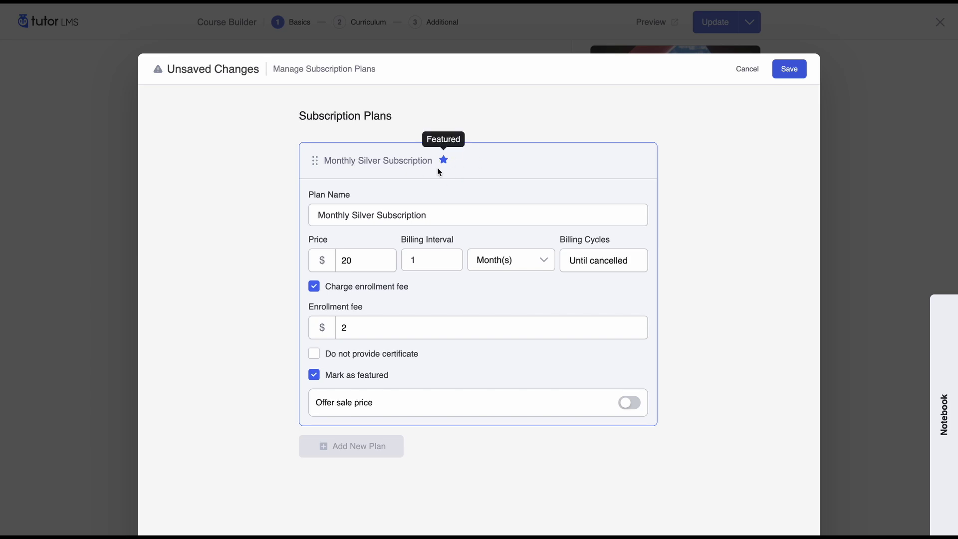
Offer a sale price of $14.99 on the plan without a sale schedule and save the plan
{"action": "left_click", "coordinate": [629, 402]}
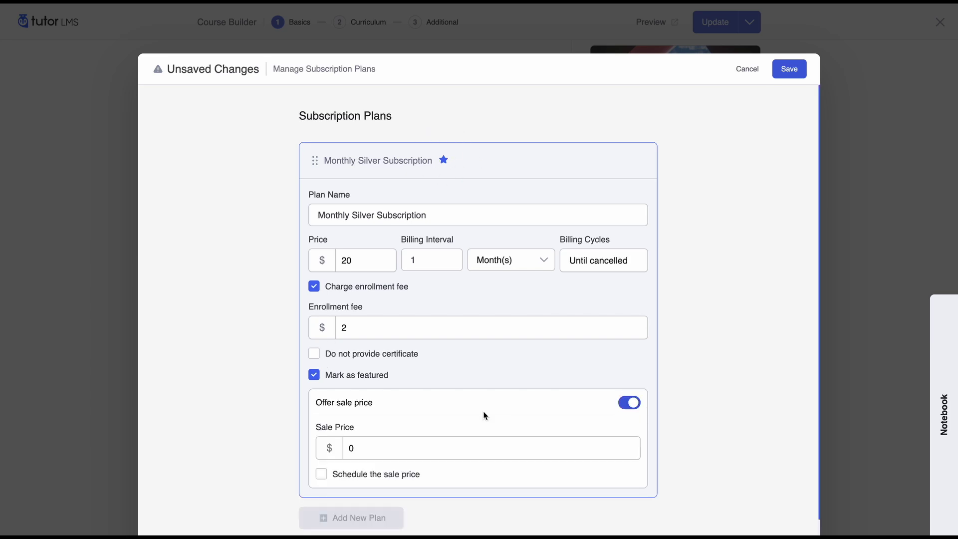
{"action": "left_click", "coordinate": [394, 437]}
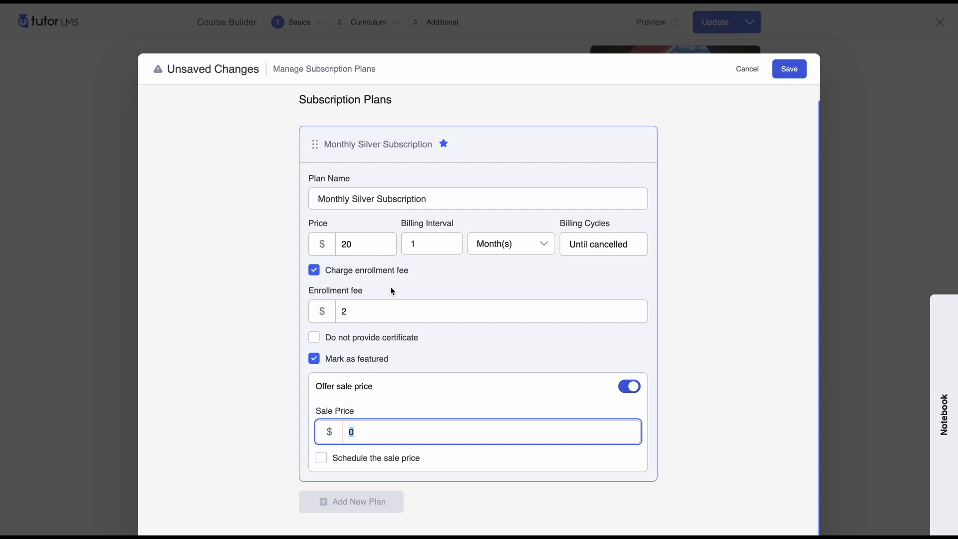
{"action": "type", "text": "14.99"}
{"action": "left_click", "coordinate": [322, 459]}
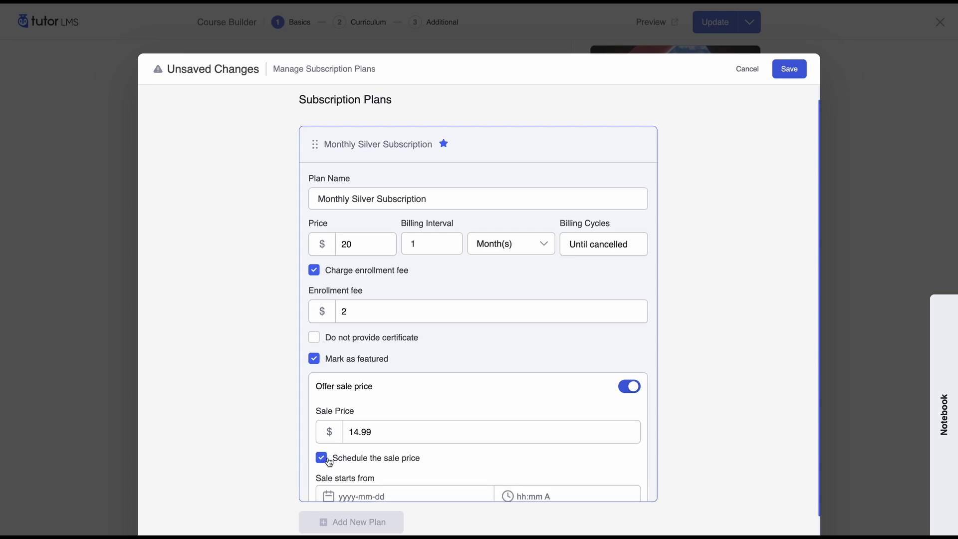
{"action": "scroll", "coordinate": [342, 456], "scroll_direction": "down", "scroll_amount": 1}
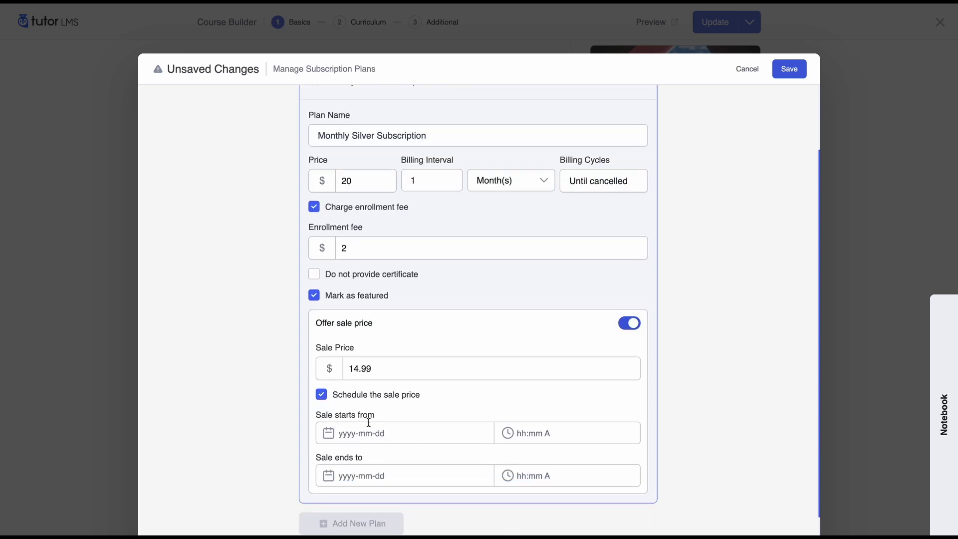
{"action": "left_click", "coordinate": [356, 398]}
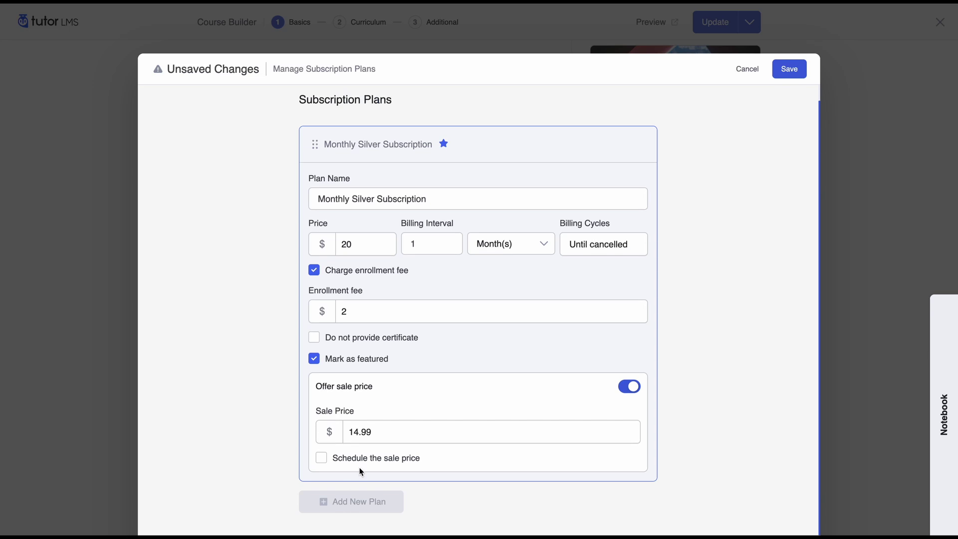
{"action": "left_click", "coordinate": [789, 69]}
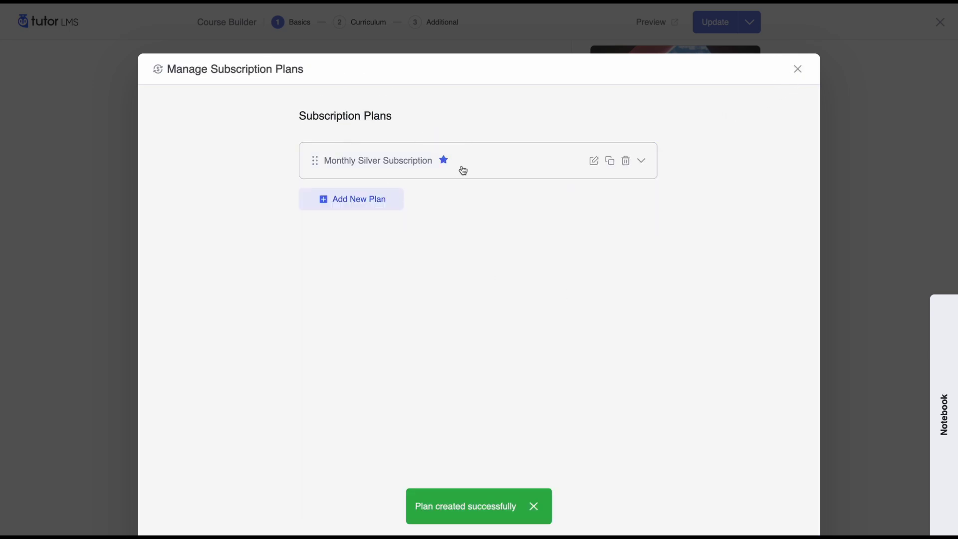
Close the subscription plan manager without adding another plan and set the course's purchase option to Subscription & one-time purchase
{"action": "left_click", "coordinate": [367, 201]}
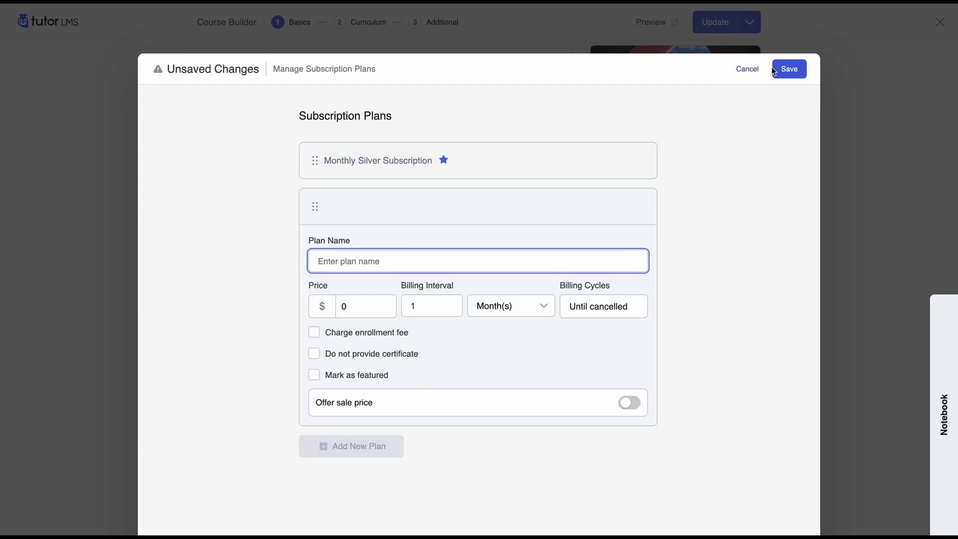
{"action": "left_click", "coordinate": [790, 70]}
{"action": "left_click", "coordinate": [789, 69]}
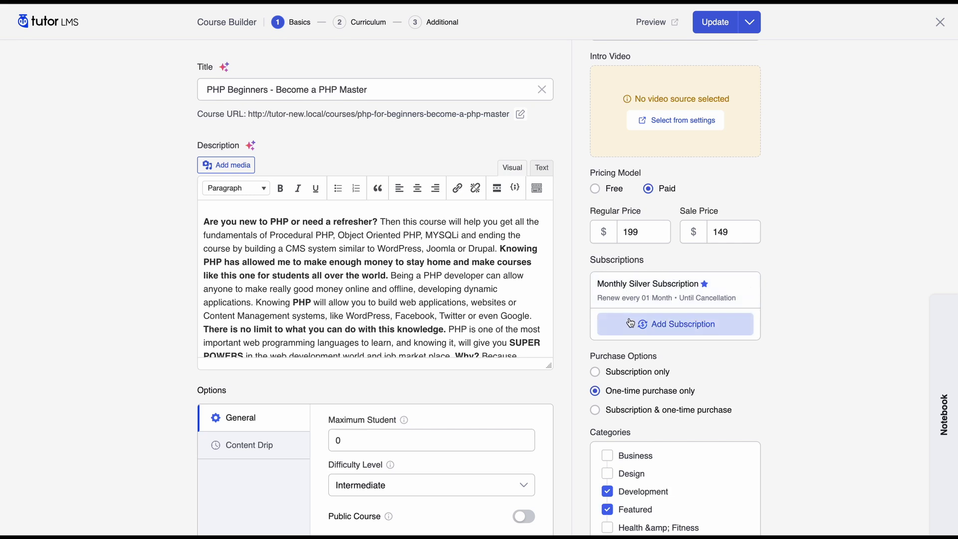
{"action": "left_click", "coordinate": [617, 372]}
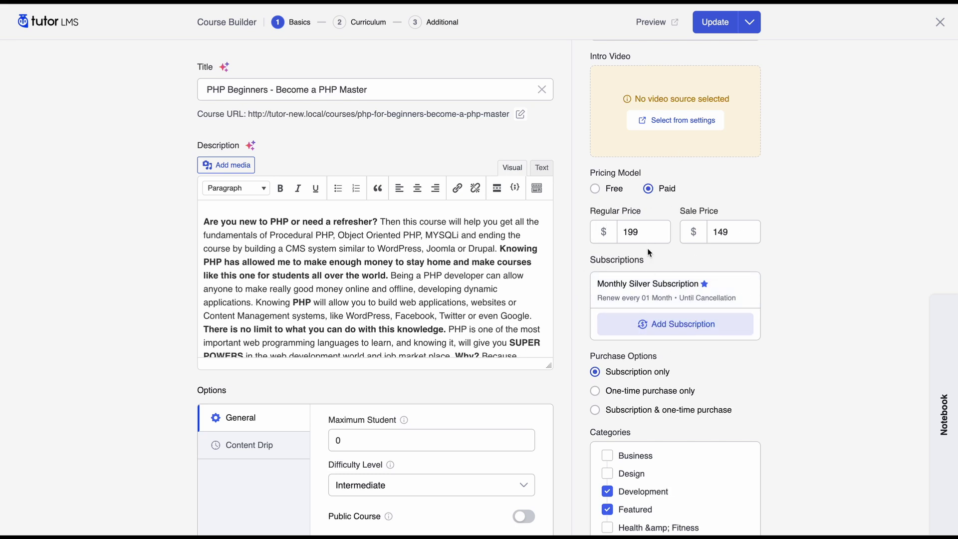
{"action": "left_click", "coordinate": [617, 411]}
Preview the PHP Beginners course page and examine the subscription option's price and billing details
{"action": "left_click", "coordinate": [654, 25]}
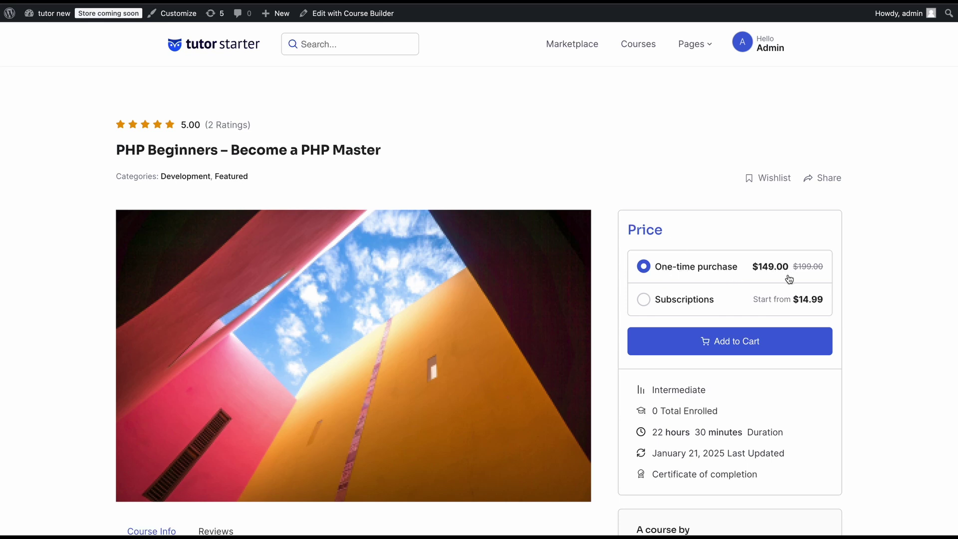
{"action": "left_click", "coordinate": [667, 301]}
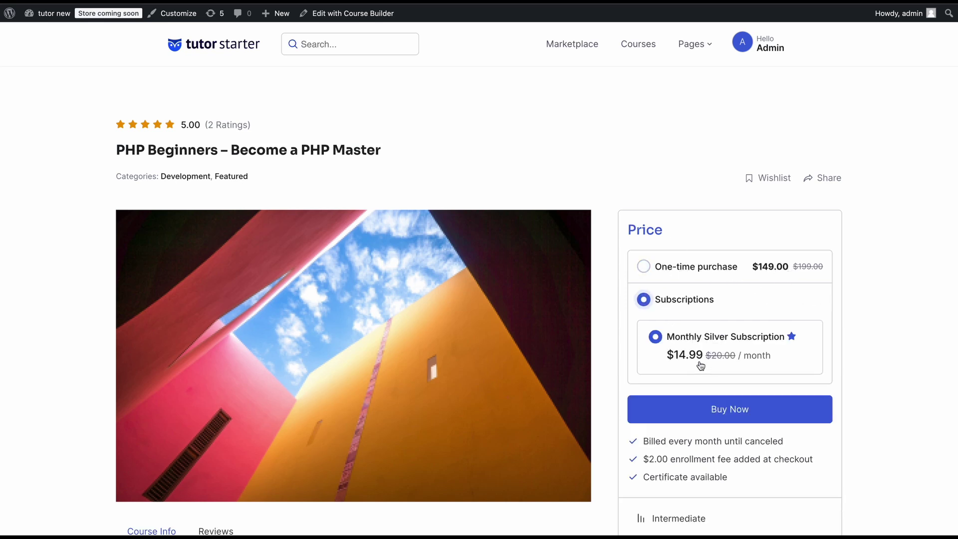
{"action": "scroll", "coordinate": [683, 299], "scroll_direction": "down", "scroll_amount": 2}
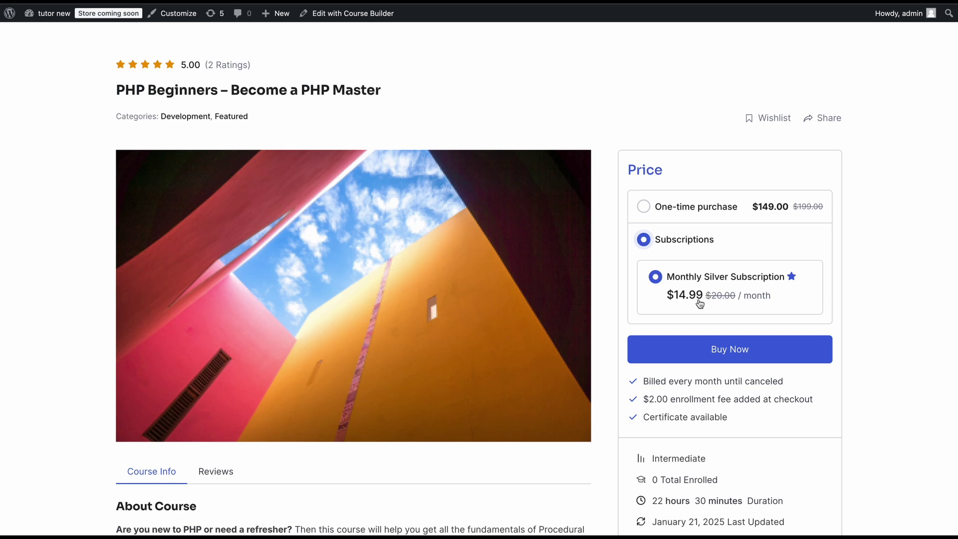
{"action": "left_click_drag", "start_coordinate": [642, 383], "coordinate": [789, 382]}
{"action": "left_click", "coordinate": [790, 379]}
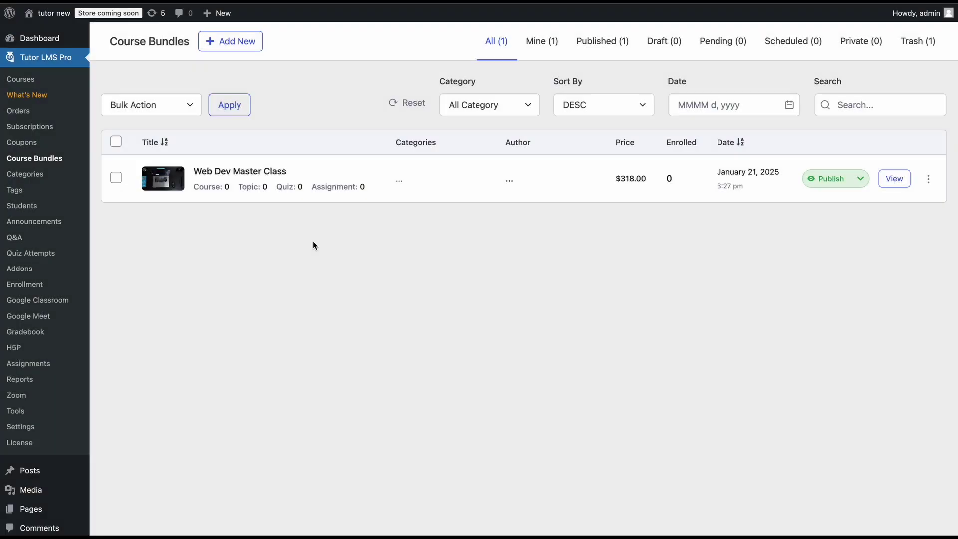
Add The Complete JavaScript Course 2019 and PHP Beginners - Become a PHP Master to the Web Dev Master Class bundle
{"action": "left_click", "coordinate": [266, 175]}
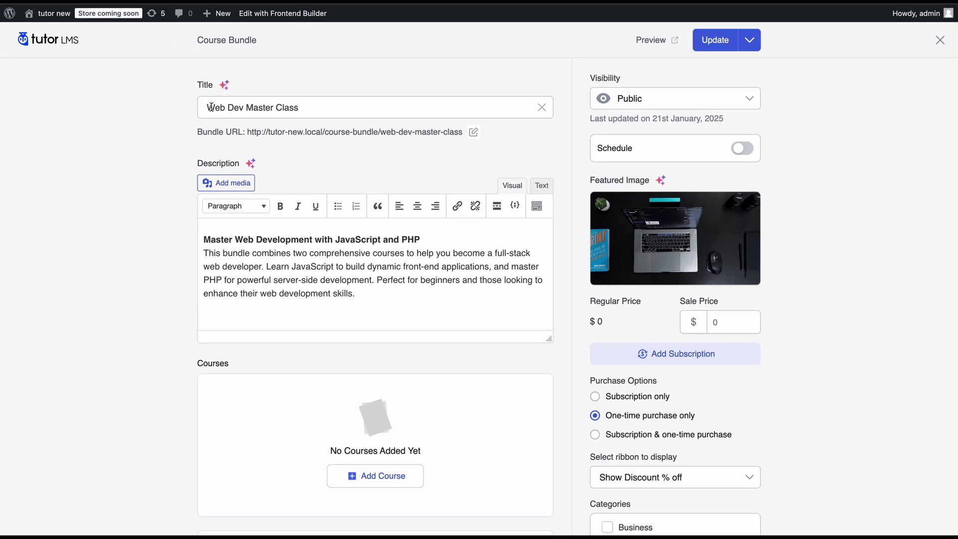
{"action": "scroll", "coordinate": [219, 489], "scroll_direction": "down", "scroll_amount": 2}
{"action": "left_click", "coordinate": [372, 384]}
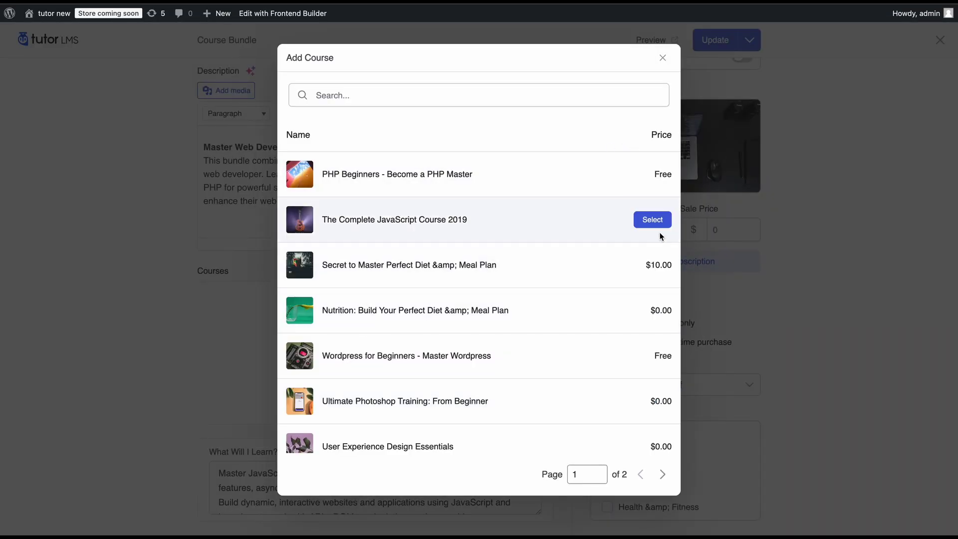
{"action": "left_click", "coordinate": [648, 220]}
{"action": "left_click", "coordinate": [493, 338]}
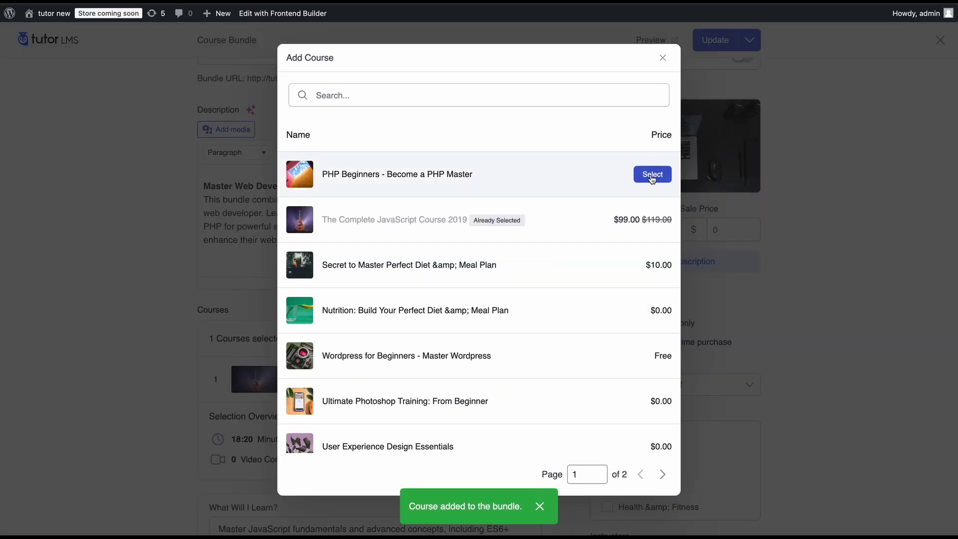
{"action": "left_click", "coordinate": [649, 177]}
{"action": "scroll", "coordinate": [379, 349], "scroll_direction": "down", "scroll_amount": 2}
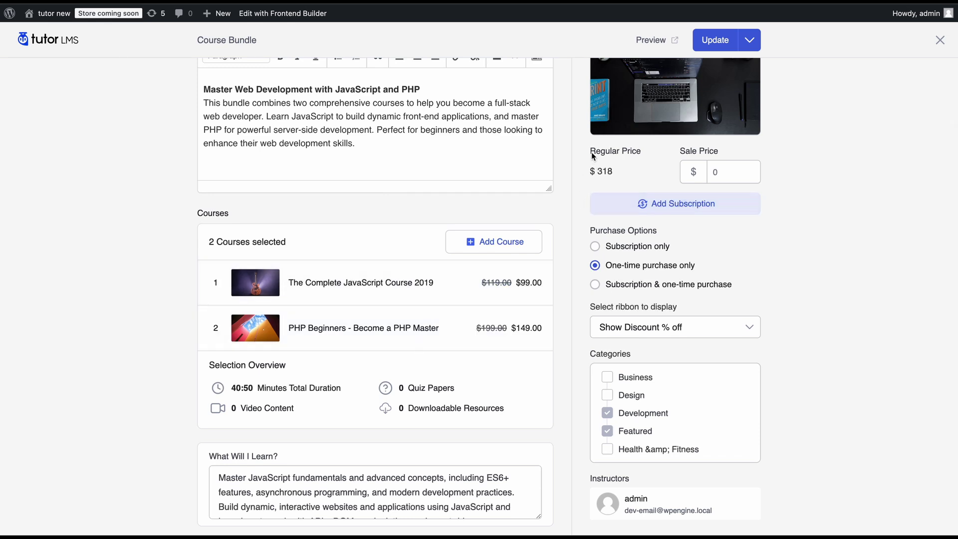
Set the Web Dev Master Class bundle's sale price to $179
{"action": "left_click_drag", "start_coordinate": [591, 151], "coordinate": [627, 155]}
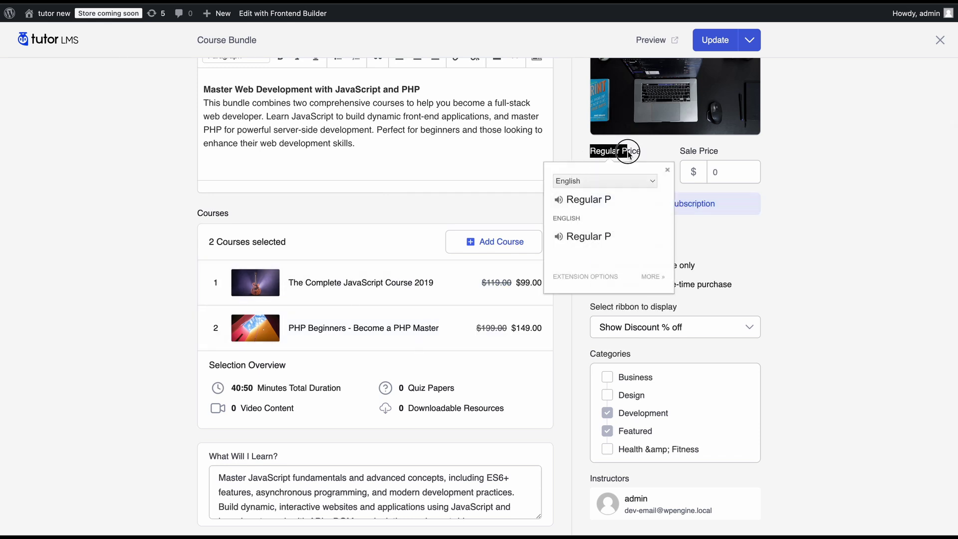
{"action": "left_click", "coordinate": [697, 175]}
{"action": "left_click", "coordinate": [696, 175]}
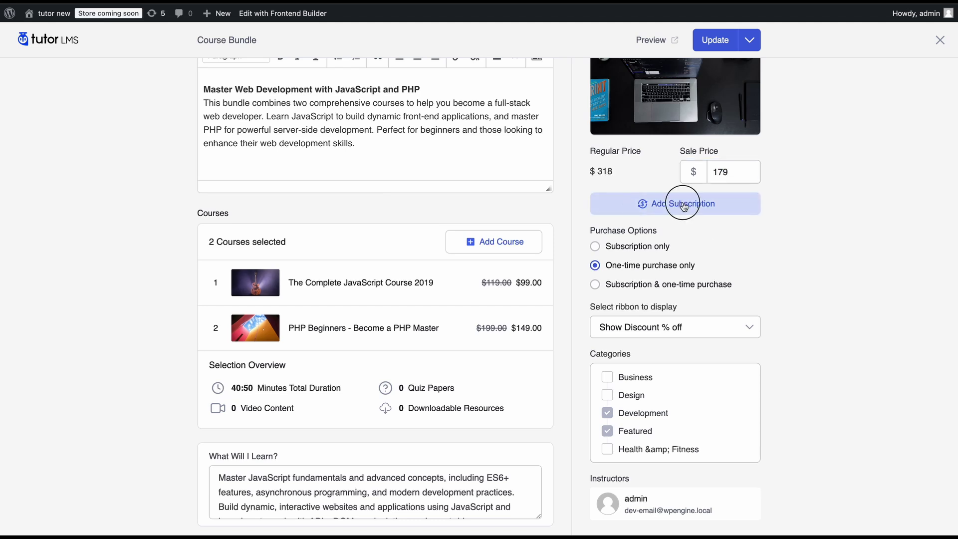
Add a subscription plan to the bundle named "Bundle Monthly Subscription" with a price of $30
{"action": "left_click", "coordinate": [679, 203]}
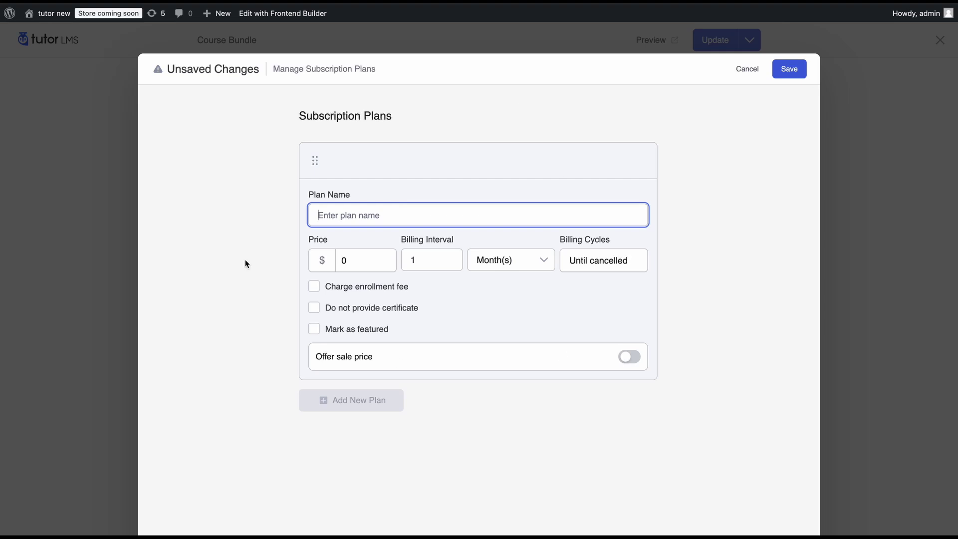
{"action": "type", "text": "Bundle Monthly Subscription"}
{"action": "key", "text": "Tab"}
{"action": "key", "text": "BackSpace"}
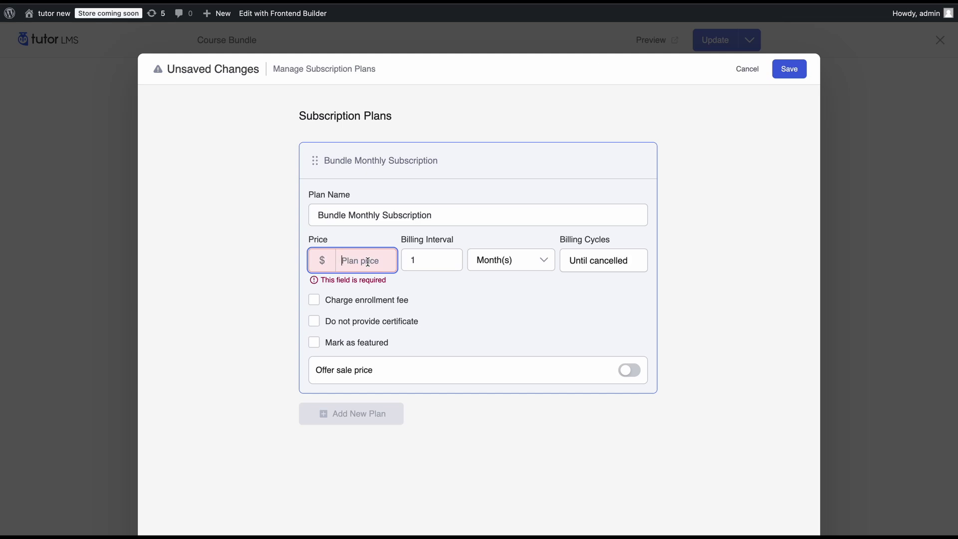
{"action": "type", "text": "30"}
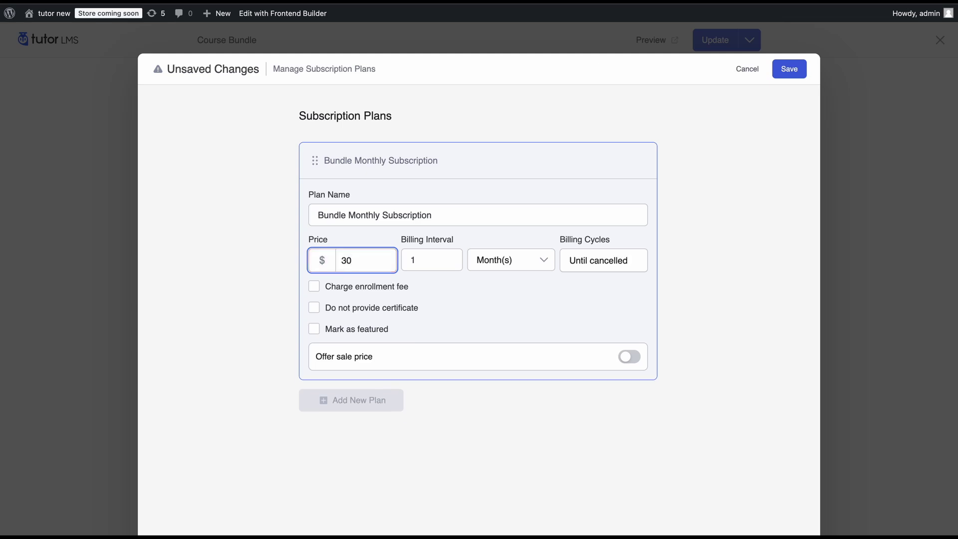
{"action": "left_click", "coordinate": [423, 240]}
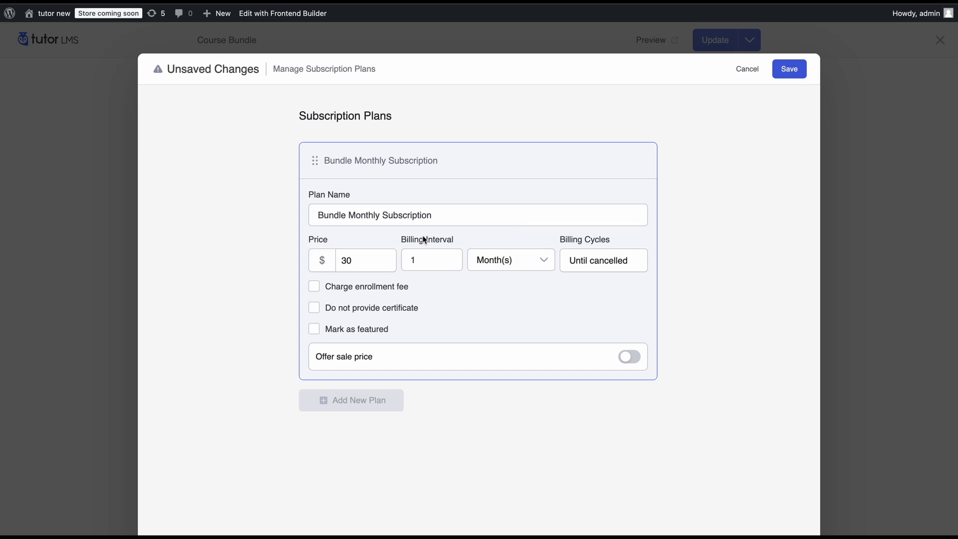
Set the plan's billing interval to 1 week and its billing cycles to 6 times
{"action": "left_click", "coordinate": [537, 269]}
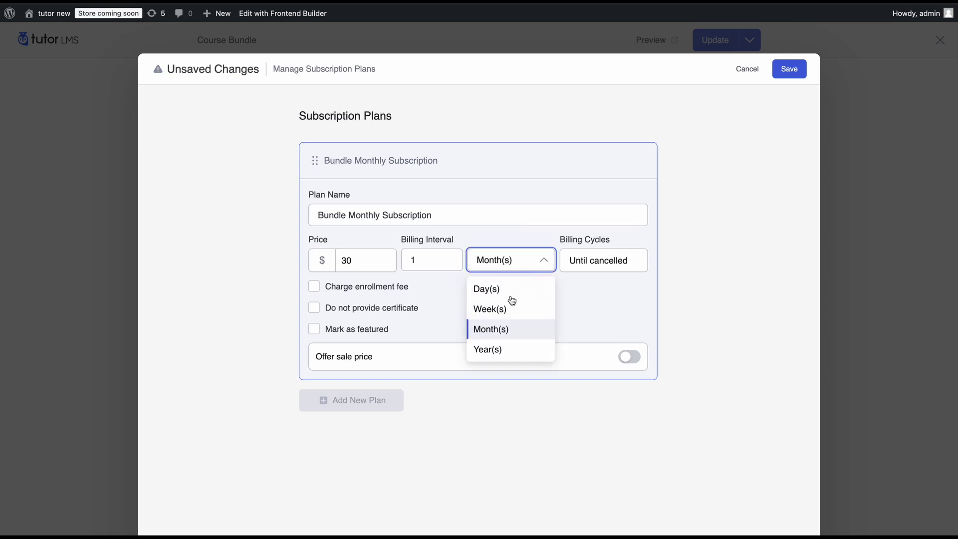
{"action": "left_click", "coordinate": [505, 313]}
{"action": "left_click", "coordinate": [439, 264]}
{"action": "left_click", "coordinate": [470, 249]}
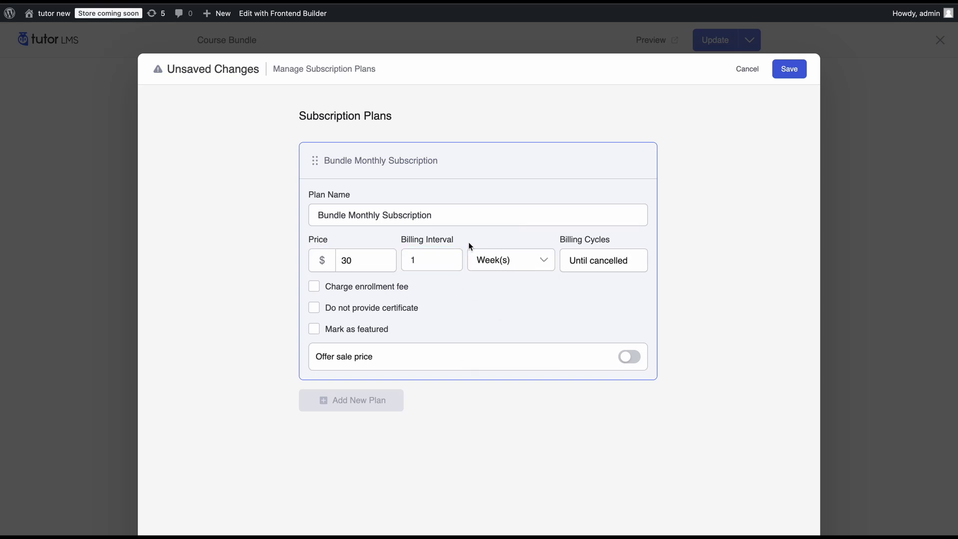
{"action": "left_click", "coordinate": [492, 248]}
{"action": "left_click", "coordinate": [623, 257]}
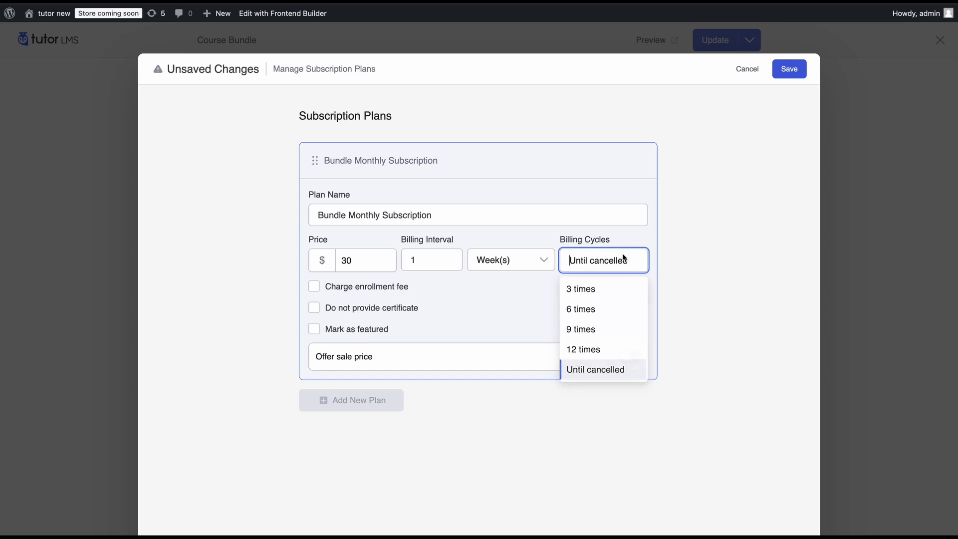
{"action": "left_click", "coordinate": [589, 313]}
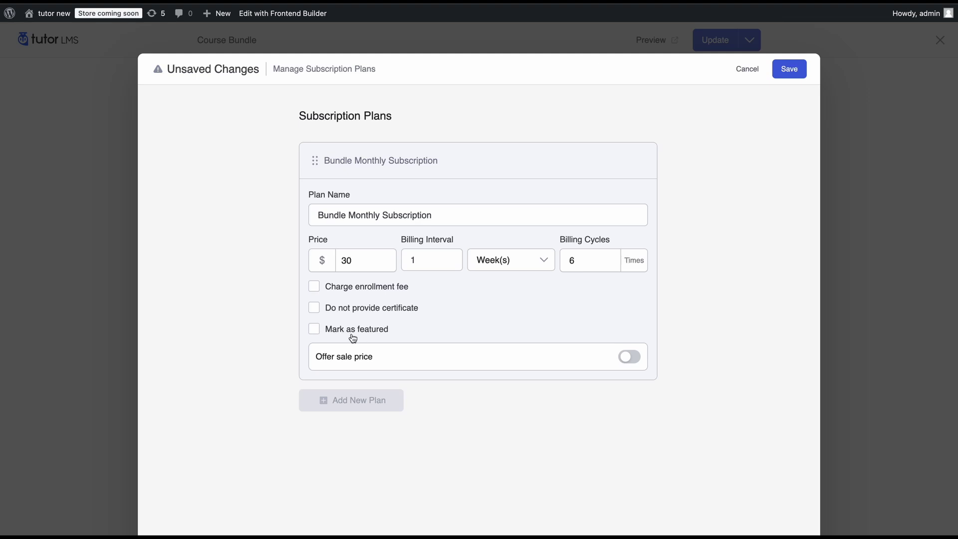
Offer a sale price of $24.99 on the bundle's subscription plan
{"action": "left_click", "coordinate": [629, 364]}
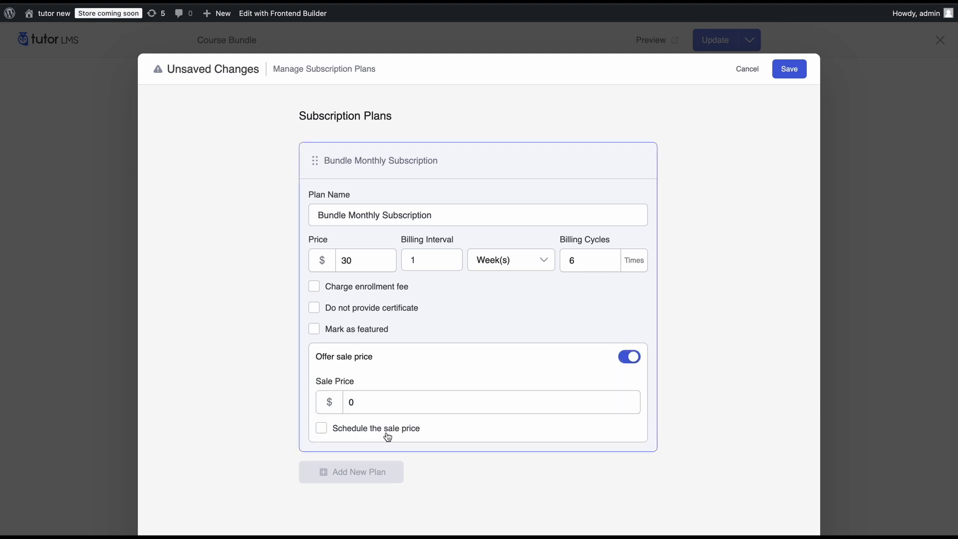
{"action": "left_click", "coordinate": [380, 405]}
{"action": "type", "text": "24.99"}
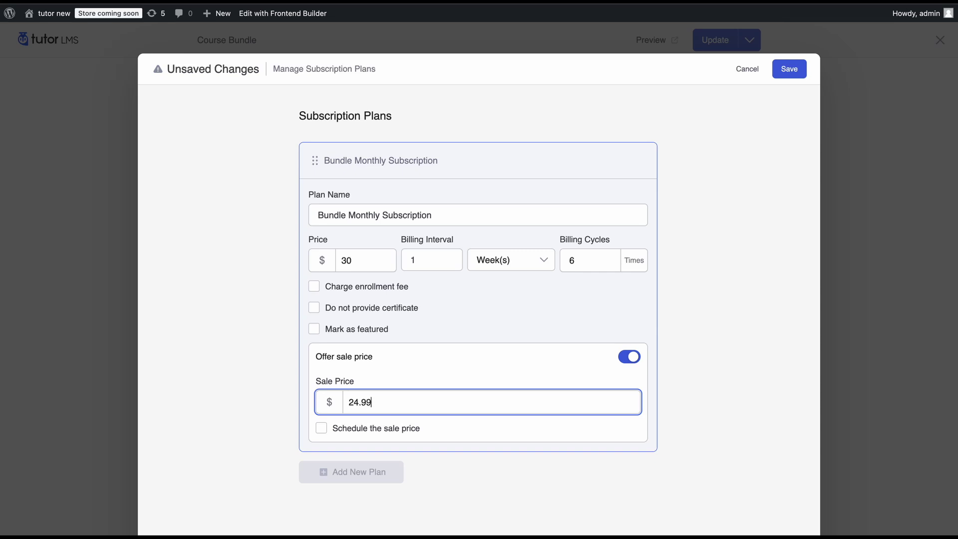
Schedule the sale price to start on 2025-01-21 with an end date, and save the plan
{"action": "left_click", "coordinate": [329, 424]}
{"action": "scroll", "coordinate": [332, 426], "scroll_direction": "down", "scroll_amount": 2}
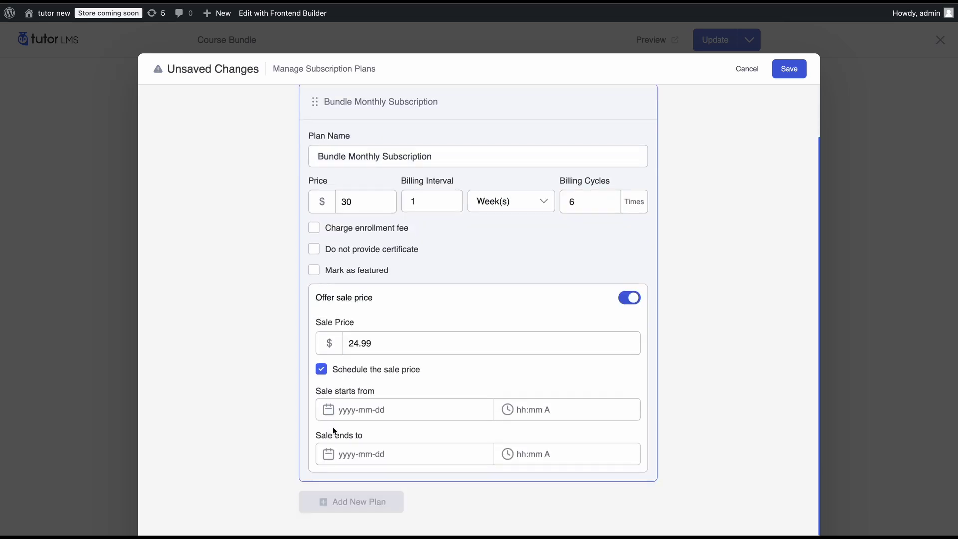
{"action": "left_click", "coordinate": [370, 419]}
{"action": "left_click", "coordinate": [379, 348]}
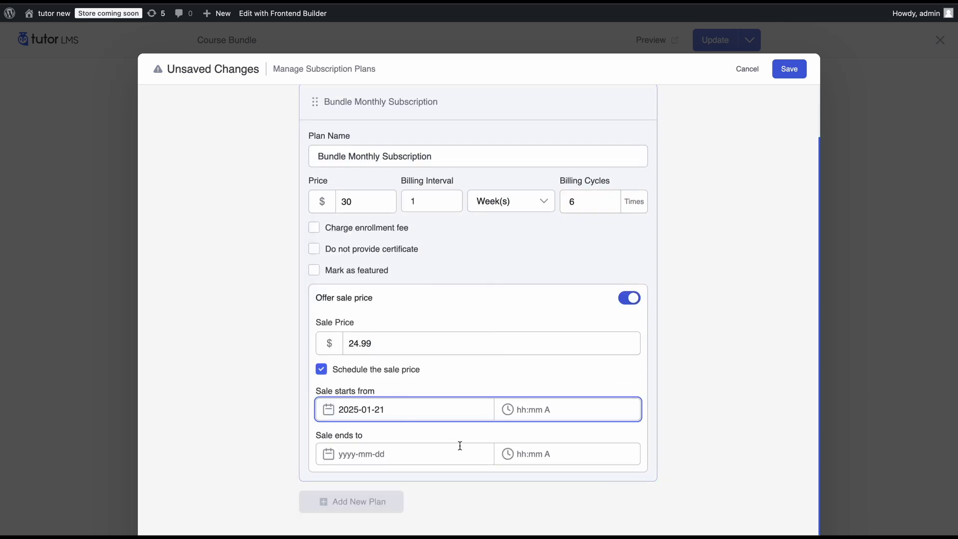
{"action": "left_click", "coordinate": [385, 454]}
{"action": "key", "text": "Return"}
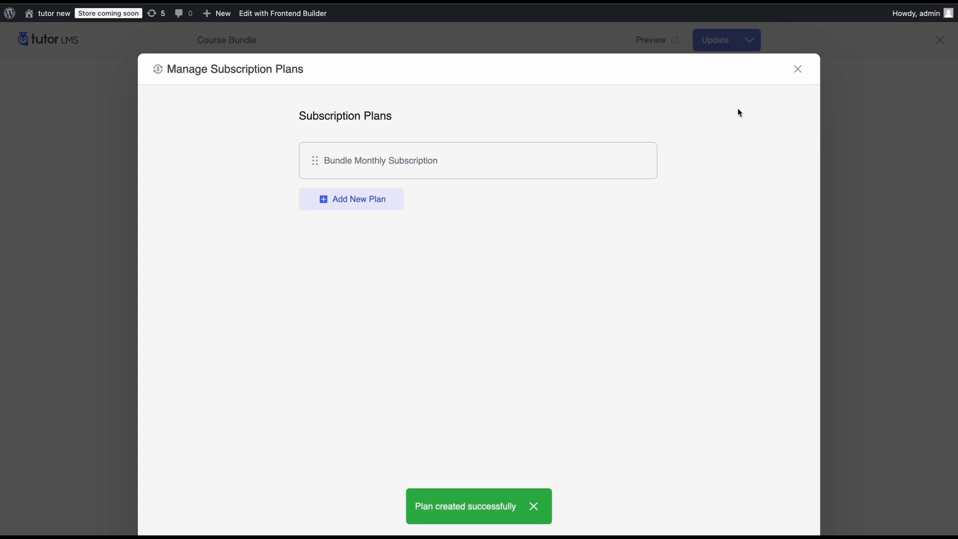
Close the subscription plan manager, set the bundle's purchase option to Subscription only and update the bundle
{"action": "left_click", "coordinate": [798, 68]}
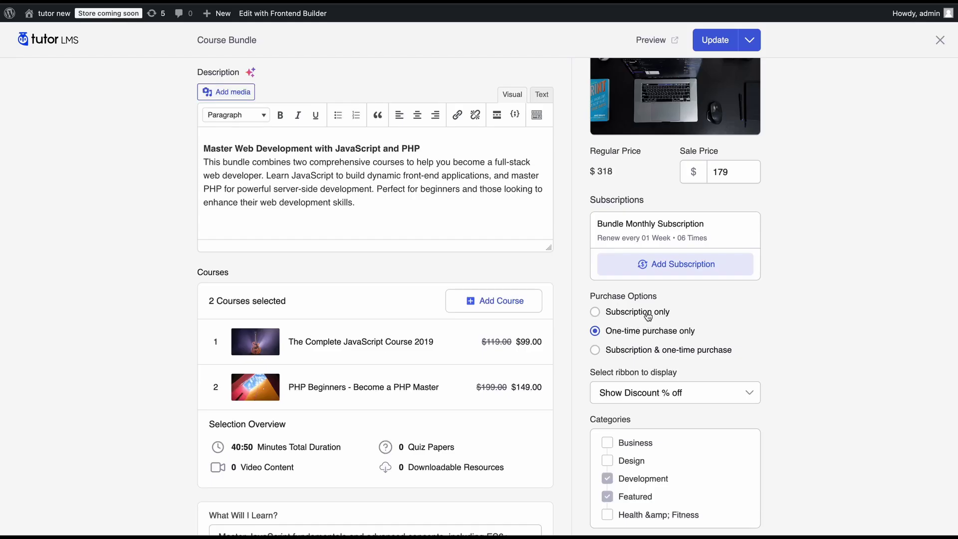
{"action": "left_click", "coordinate": [648, 313]}
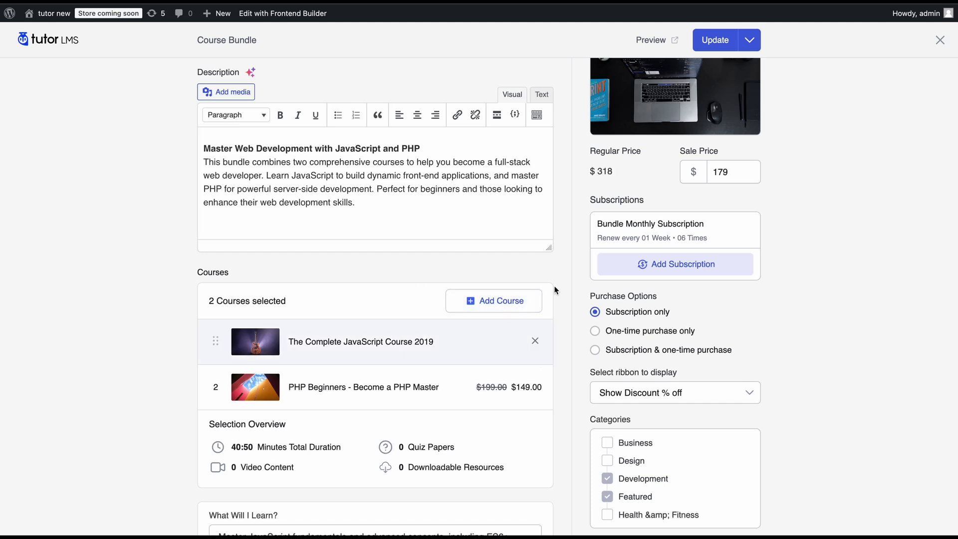
{"action": "left_click", "coordinate": [681, 45]}
Preview the Web Dev Master Class page, examine the subscription's billing details and start buying the plan
{"action": "left_click", "coordinate": [651, 39]}
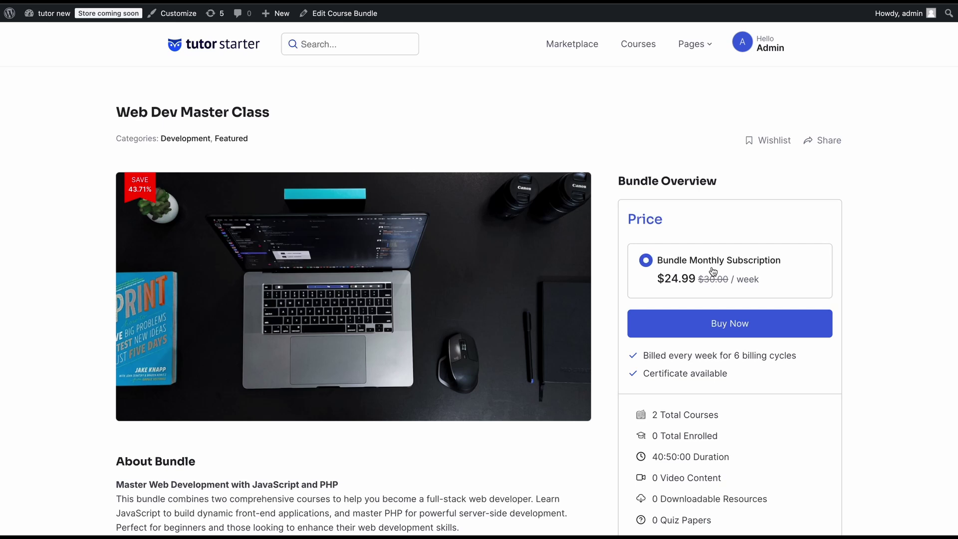
{"action": "left_click_drag", "start_coordinate": [642, 355], "coordinate": [793, 357]}
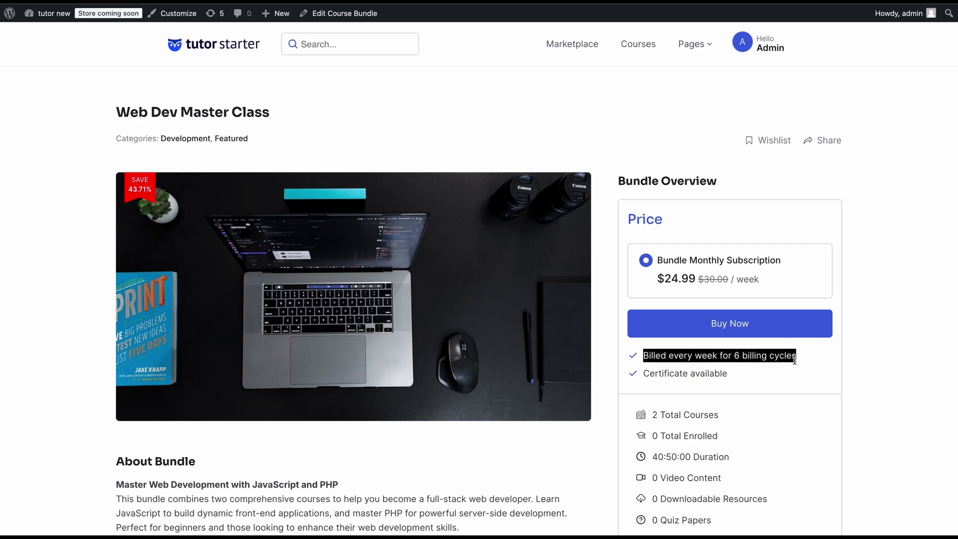
{"action": "left_click", "coordinate": [794, 360]}
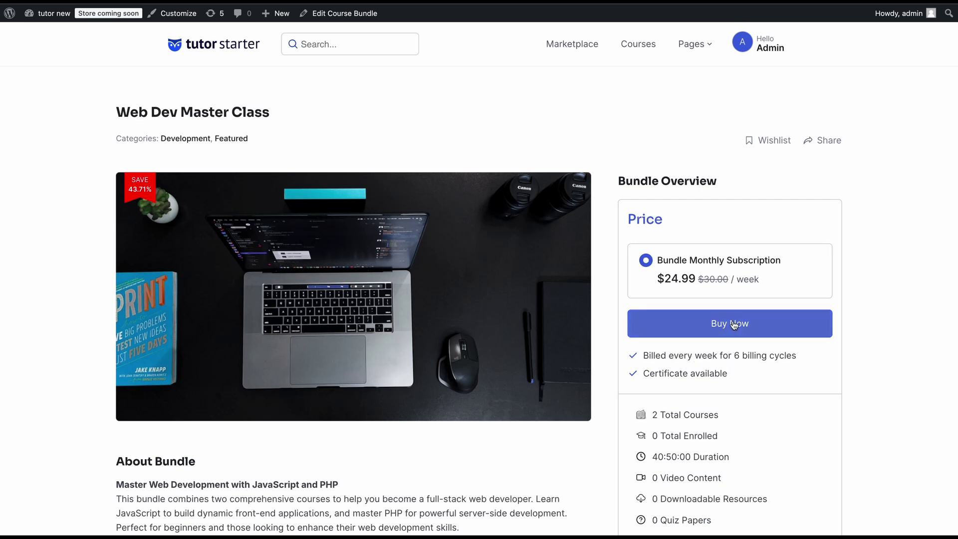
{"action": "left_click", "coordinate": [697, 332]}
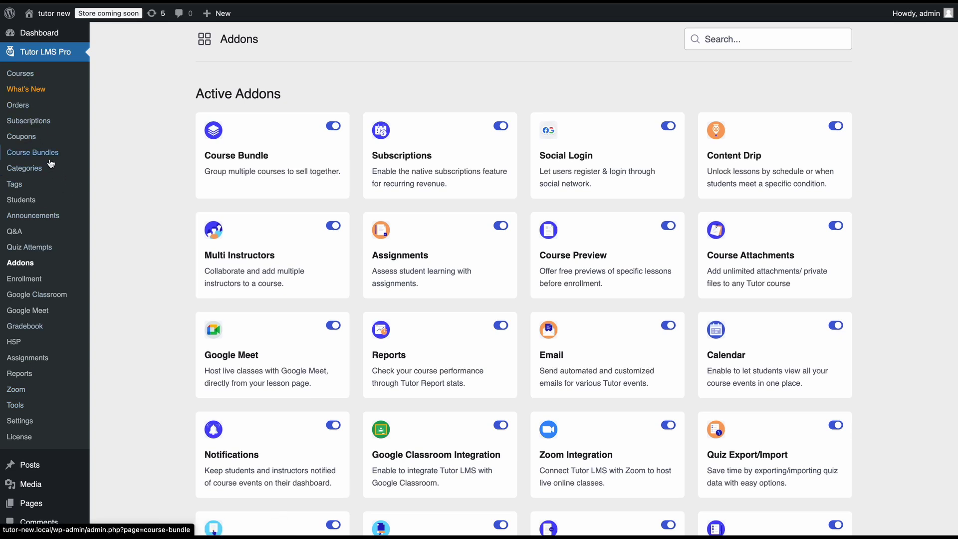
Go to the subscription settings of Tutor LMS Pro and enable Early Renewal
{"action": "left_click", "coordinate": [19, 421]}
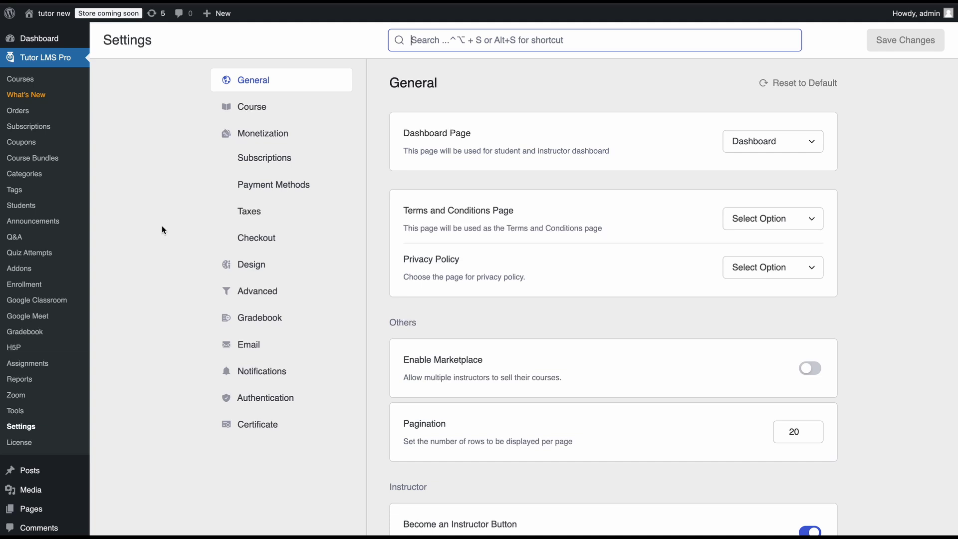
{"action": "left_click", "coordinate": [248, 159]}
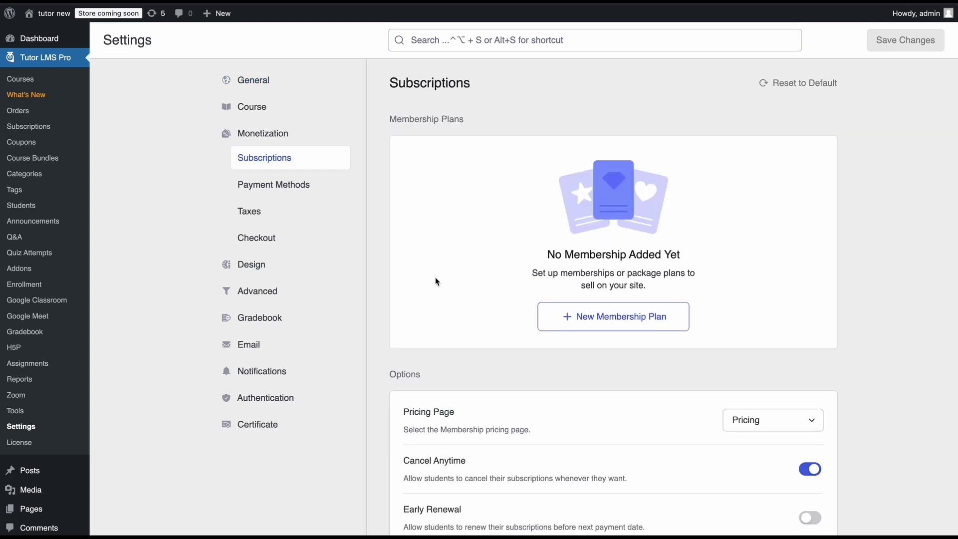
{"action": "left_click_drag", "start_coordinate": [385, 119], "coordinate": [473, 122]}
{"action": "left_click", "coordinate": [512, 398]}
{"action": "left_click", "coordinate": [809, 517]}
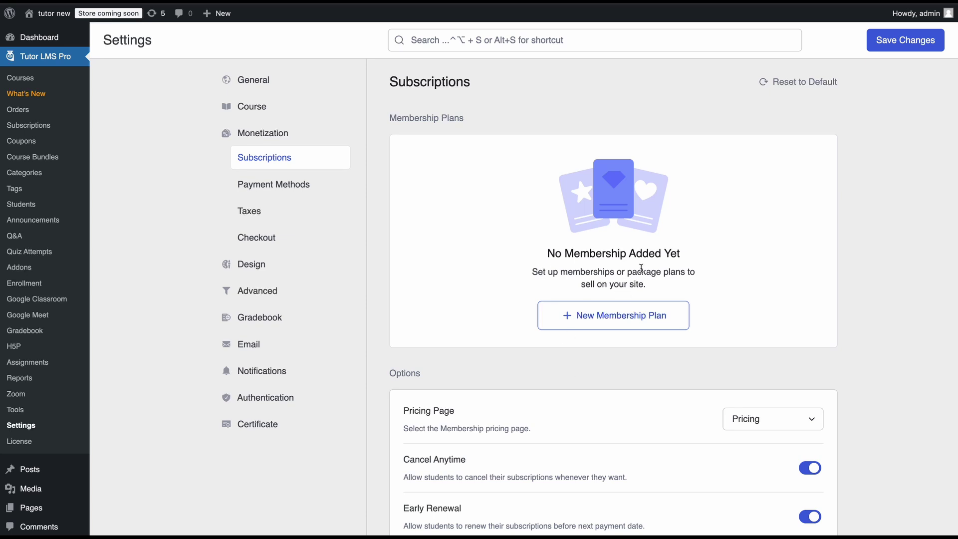
Create a membership plan titled "Gold Membership" with the short description "Get access to all the courses in the Tutor LMS site"
{"action": "left_click", "coordinate": [612, 323]}
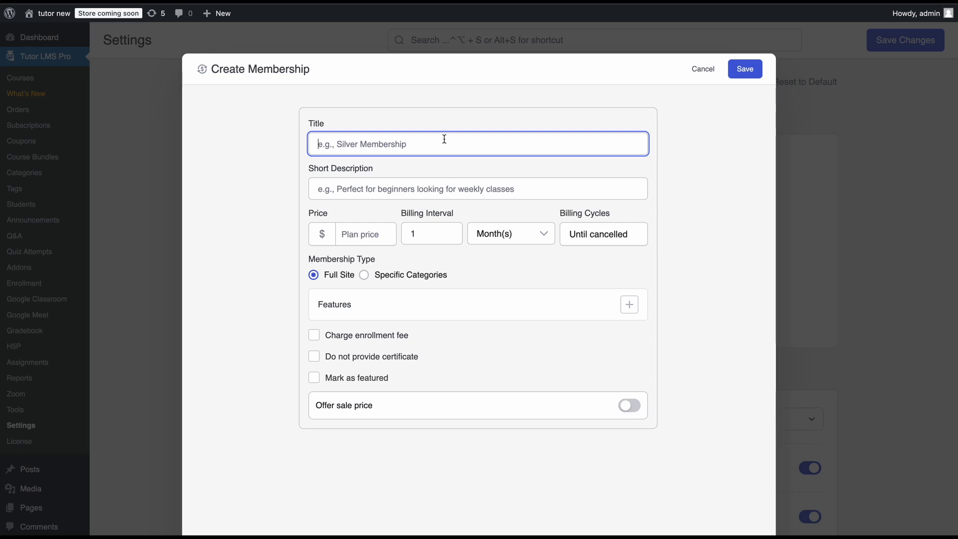
{"action": "type", "text": "Gold Me"}
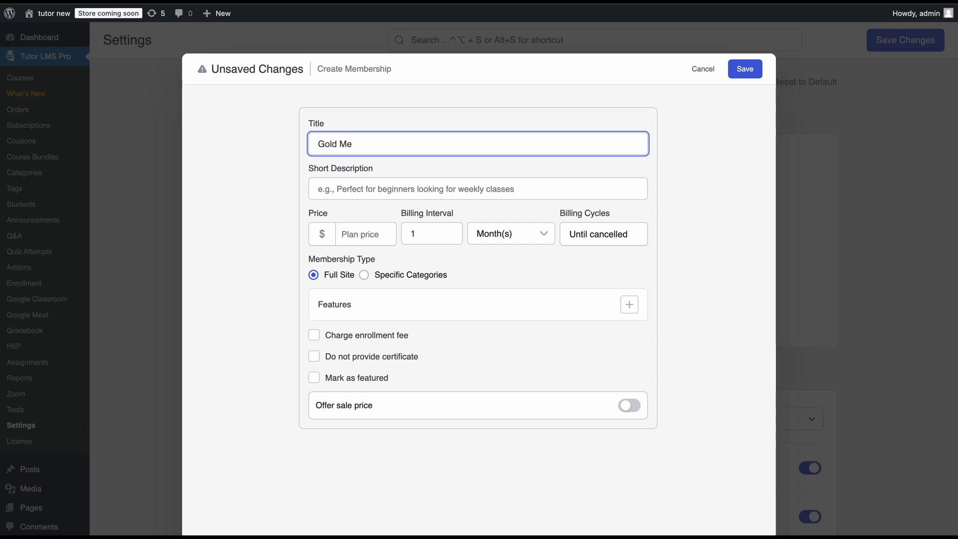
{"action": "type", "text": "mbership"}
{"action": "left_click_drag", "start_coordinate": [310, 168], "coordinate": [372, 166]}
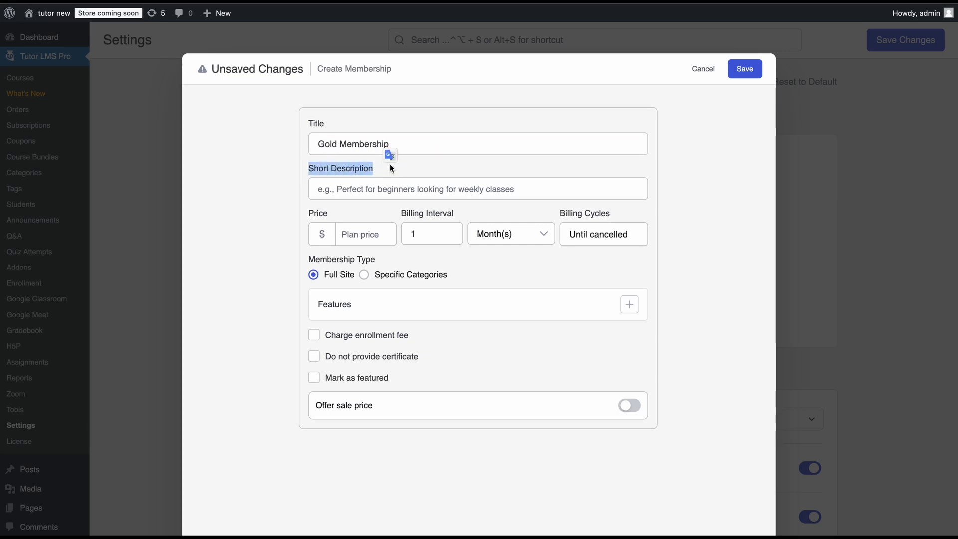
{"action": "left_click", "coordinate": [388, 168]}
{"action": "left_click", "coordinate": [370, 188]}
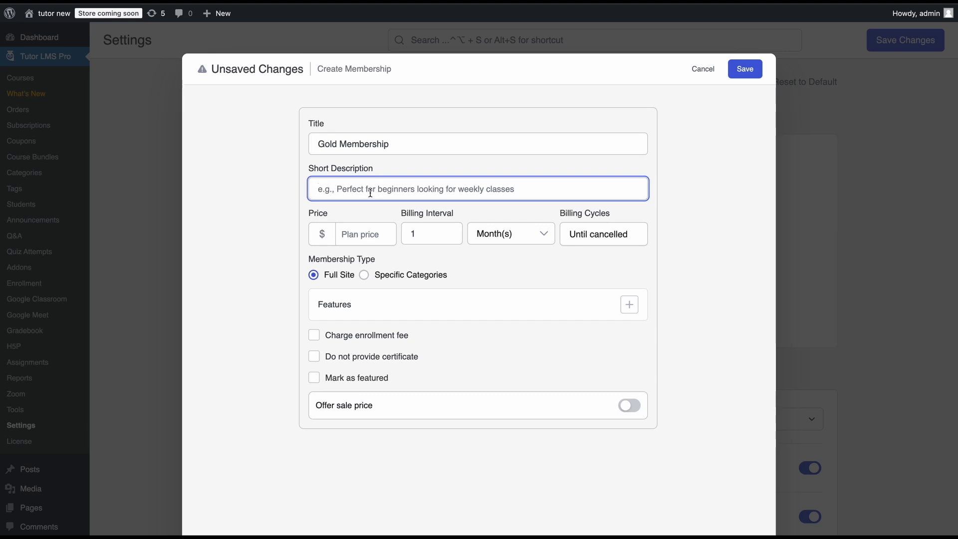
{"action": "type", "text": "Get access to all the courses in the Tutor LMS site"}
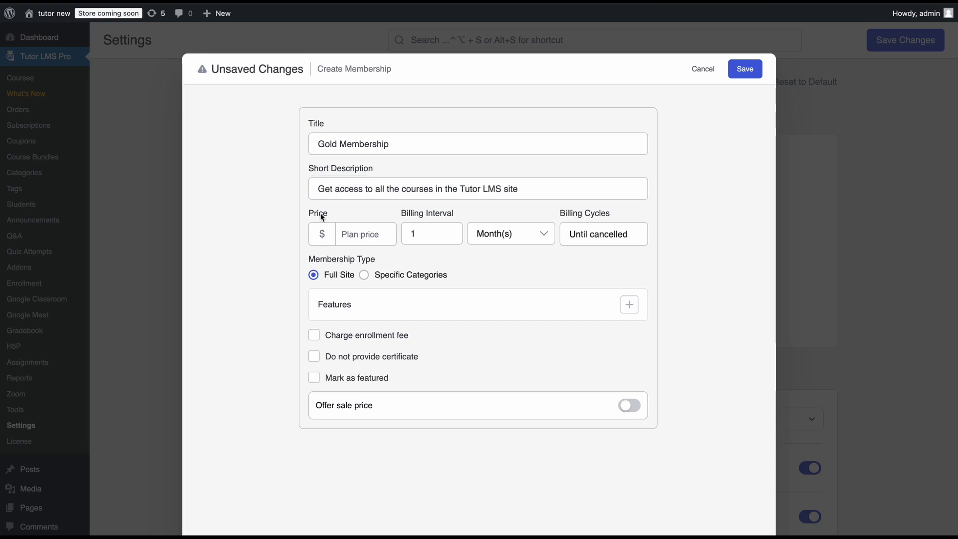
Price the Gold Membership at $49.99 with a billing interval of 2 months and billing cycles kept at Until cancelled
{"action": "left_click", "coordinate": [379, 240]}
{"action": "left_click", "coordinate": [340, 246]}
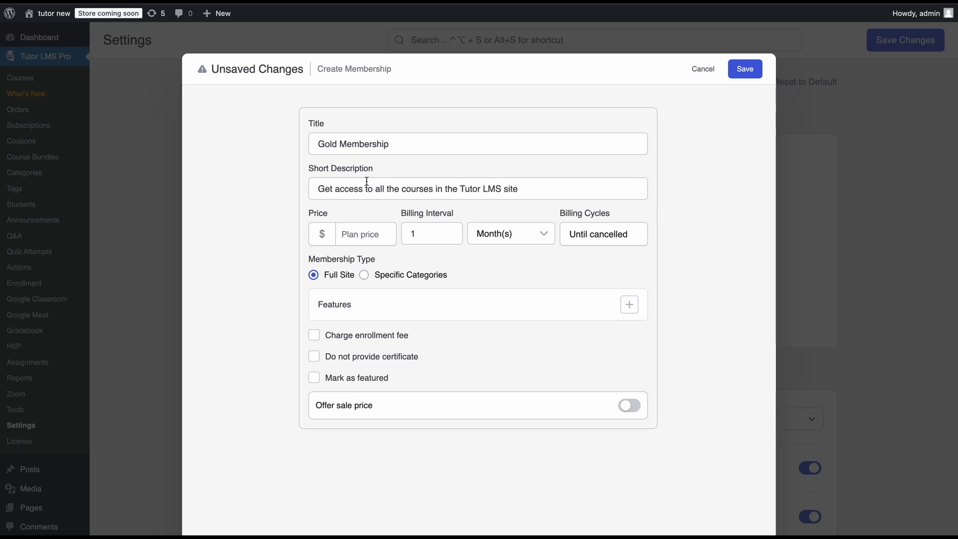
{"action": "left_click", "coordinate": [366, 238]}
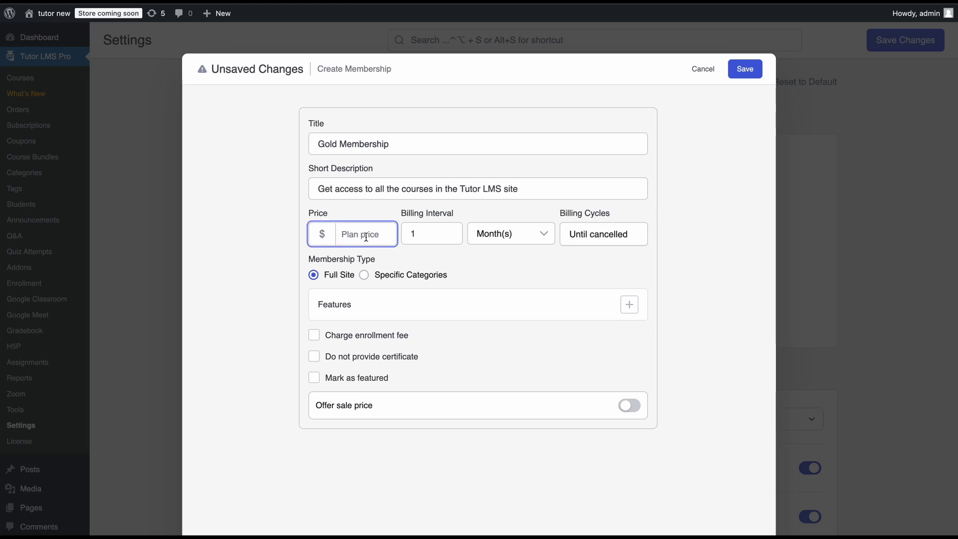
{"action": "type", "text": "49.99"}
{"action": "left_click", "coordinate": [416, 236]}
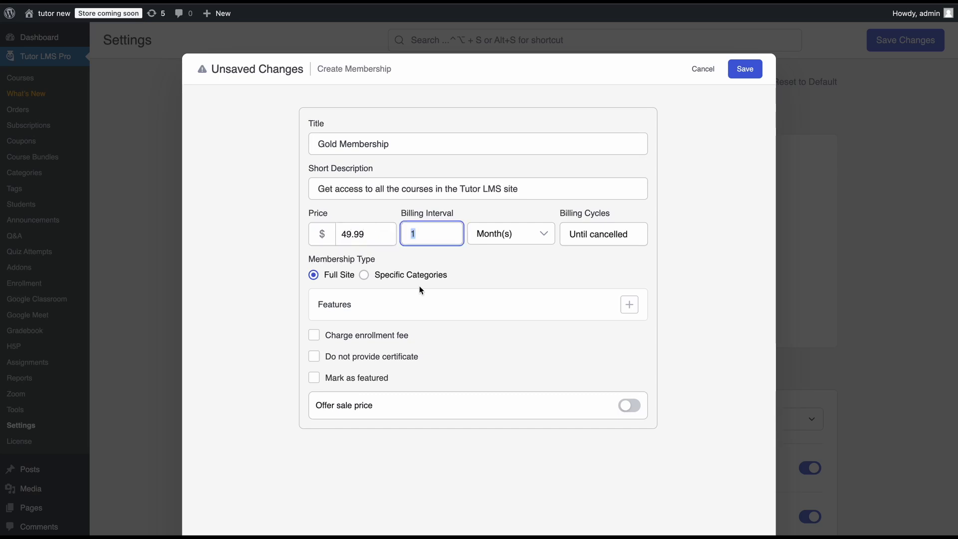
{"action": "type", "text": "2"}
{"action": "left_click", "coordinate": [437, 269]}
{"action": "left_click", "coordinate": [598, 234]}
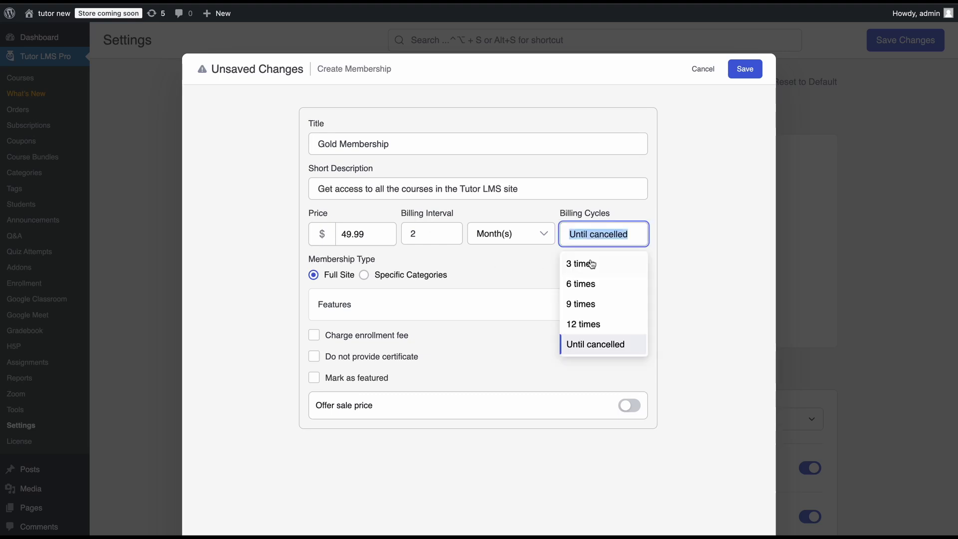
{"action": "left_click", "coordinate": [573, 343]}
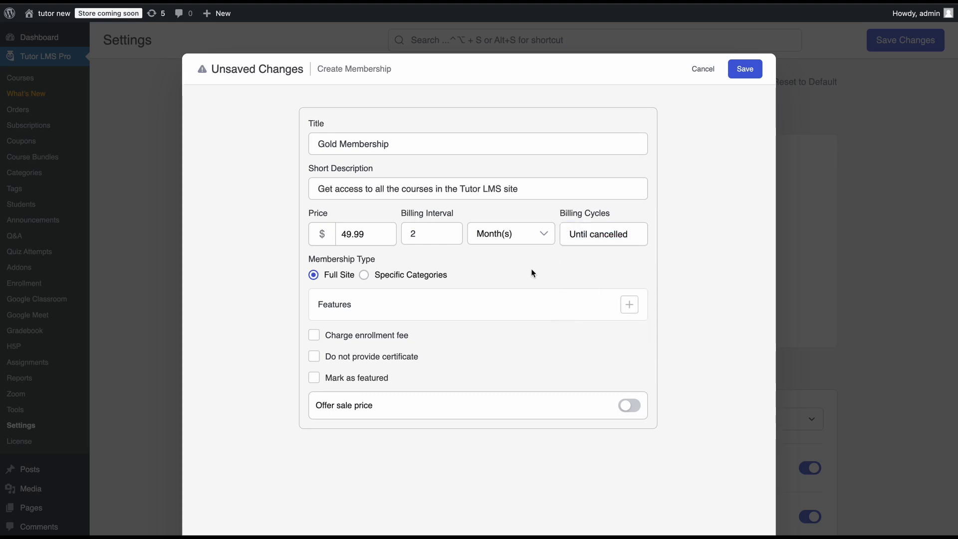
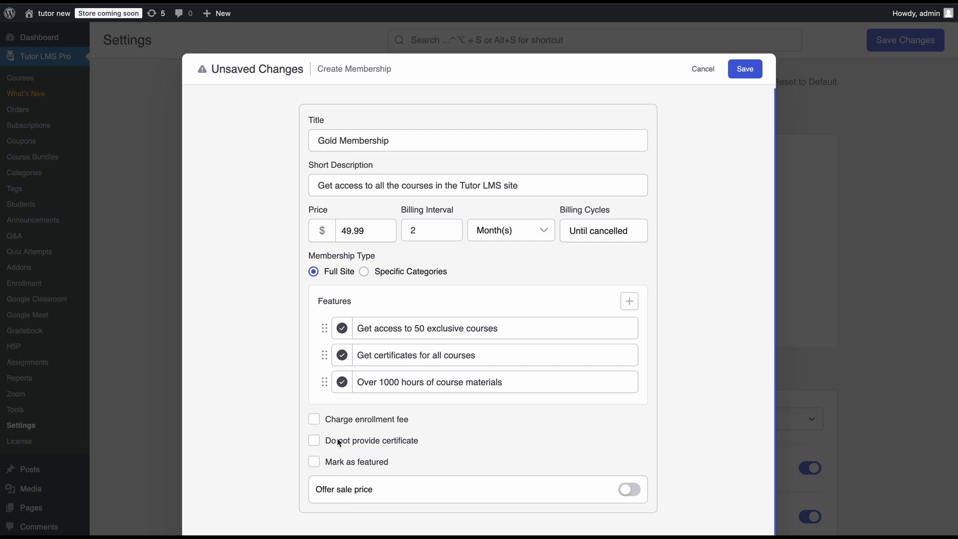
{"action": "left_click", "coordinate": [366, 419]}
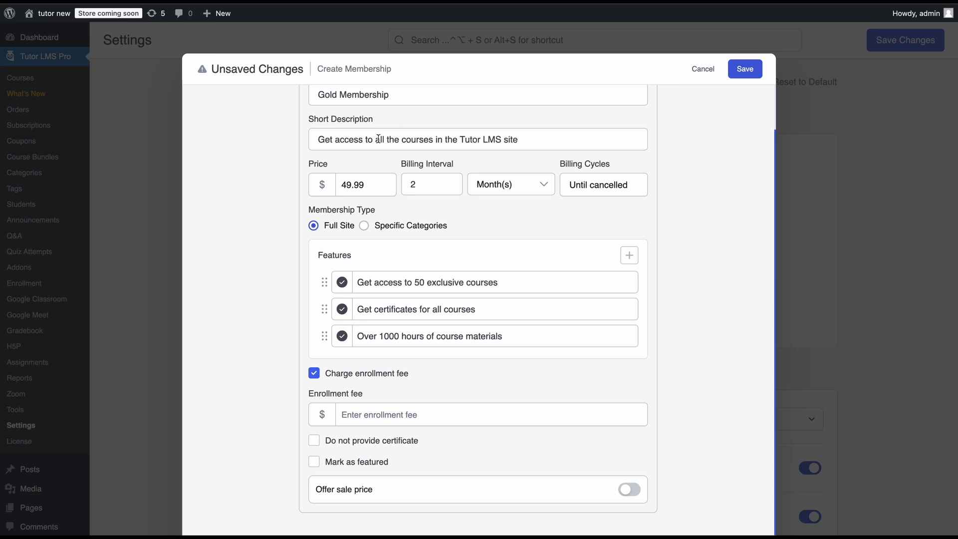
{"action": "left_click", "coordinate": [343, 375]}
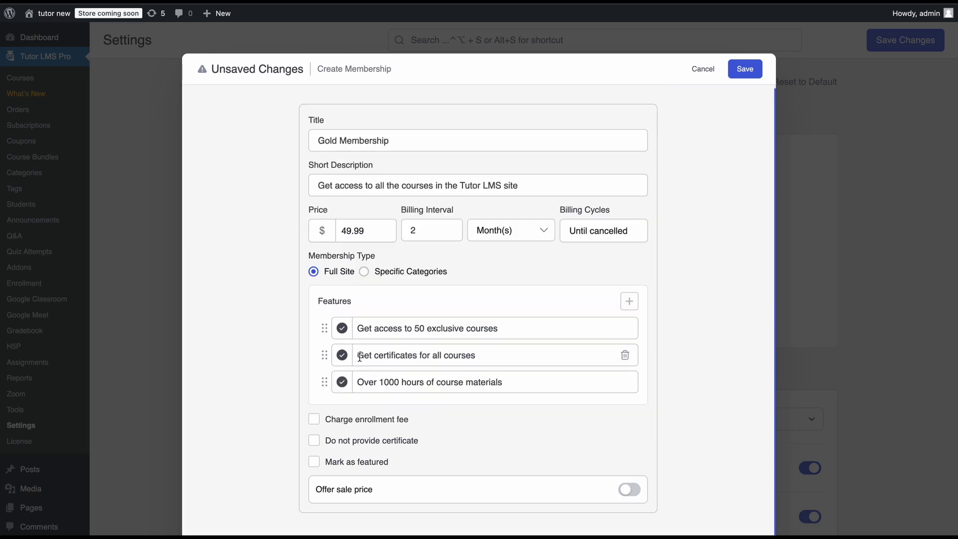
{"action": "left_click_drag", "start_coordinate": [355, 354], "coordinate": [517, 355]}
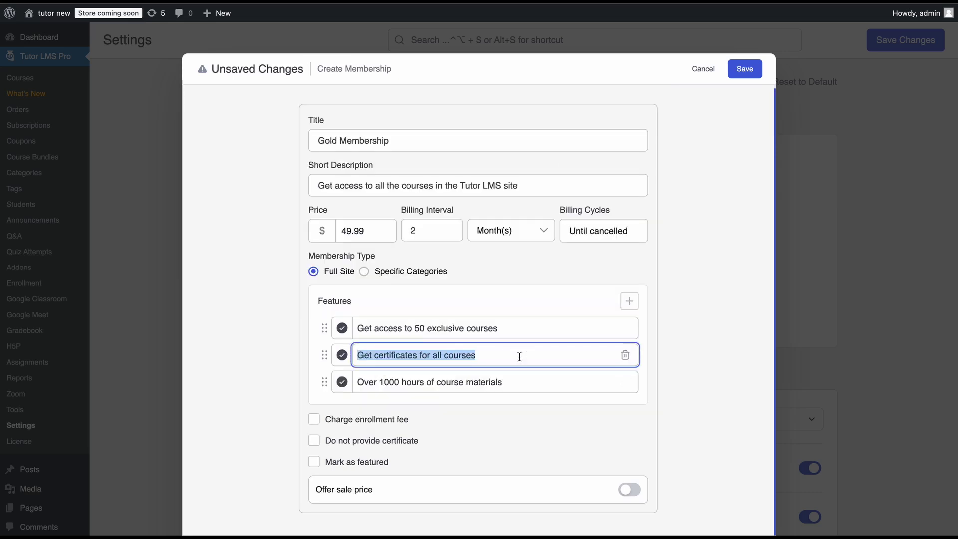
{"action": "left_click", "coordinate": [519, 356]}
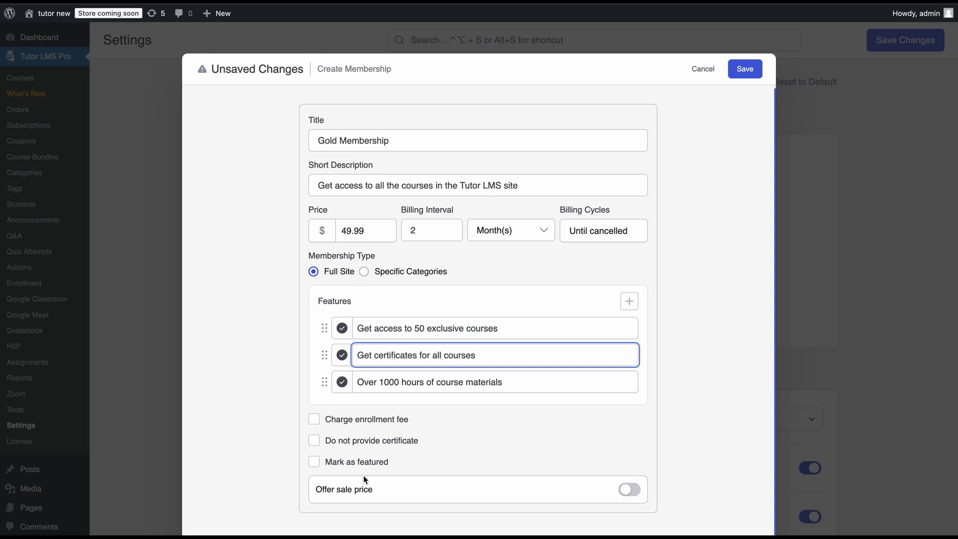
Mark the Gold Membership as featured with the feature text "Exclusive all access membership" and save the plan
{"action": "left_click", "coordinate": [354, 461]}
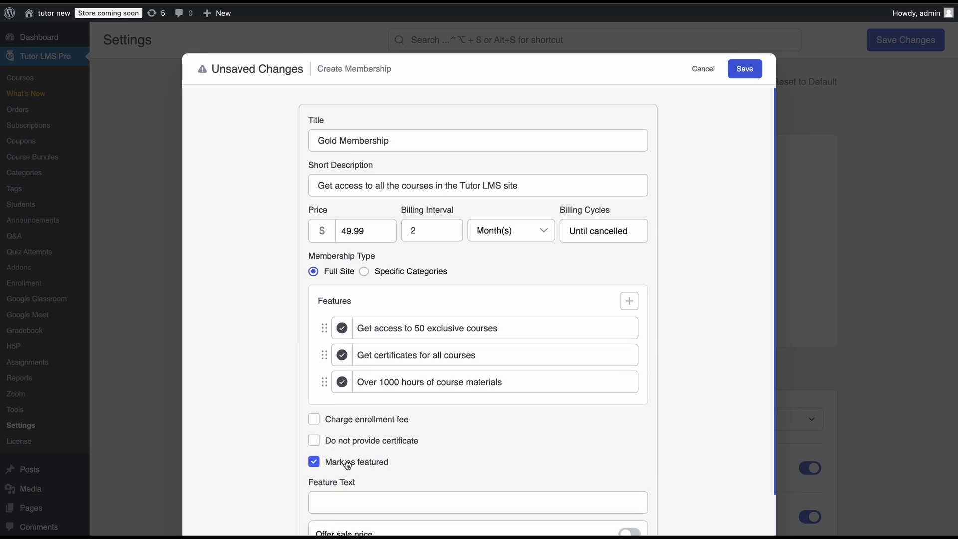
{"action": "scroll", "coordinate": [445, 472], "scroll_direction": "down", "scroll_amount": 1}
{"action": "left_click", "coordinate": [392, 455]}
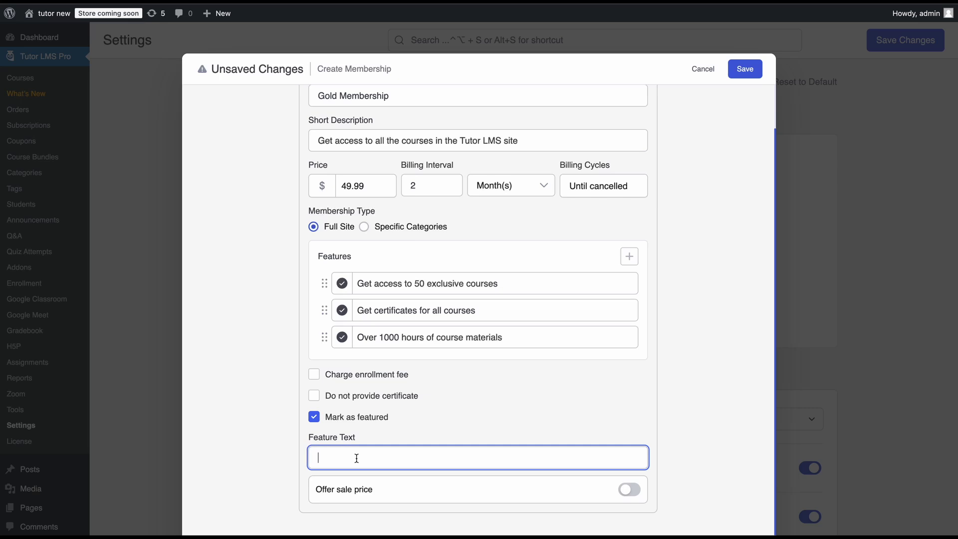
{"action": "type", "text": "Exclusive "}
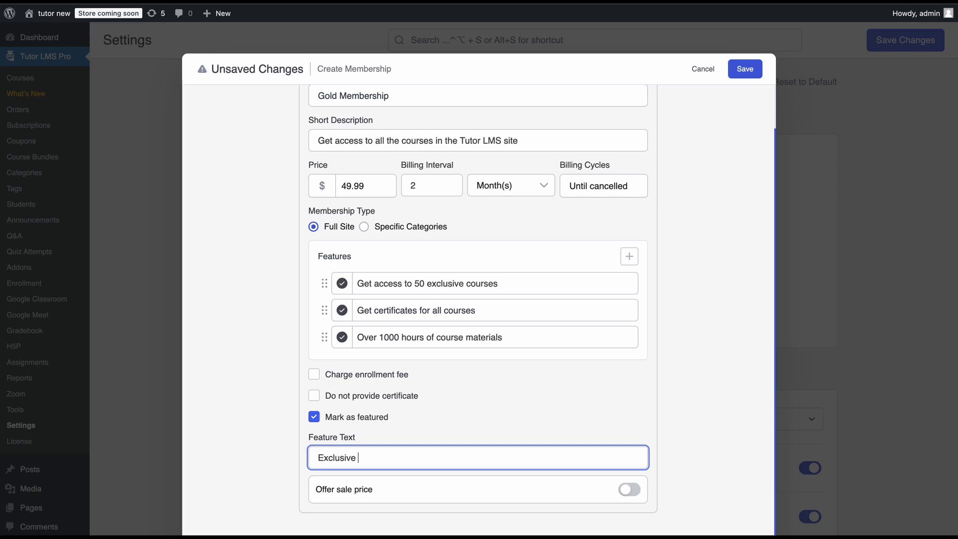
{"action": "type", "text": "all ac"}
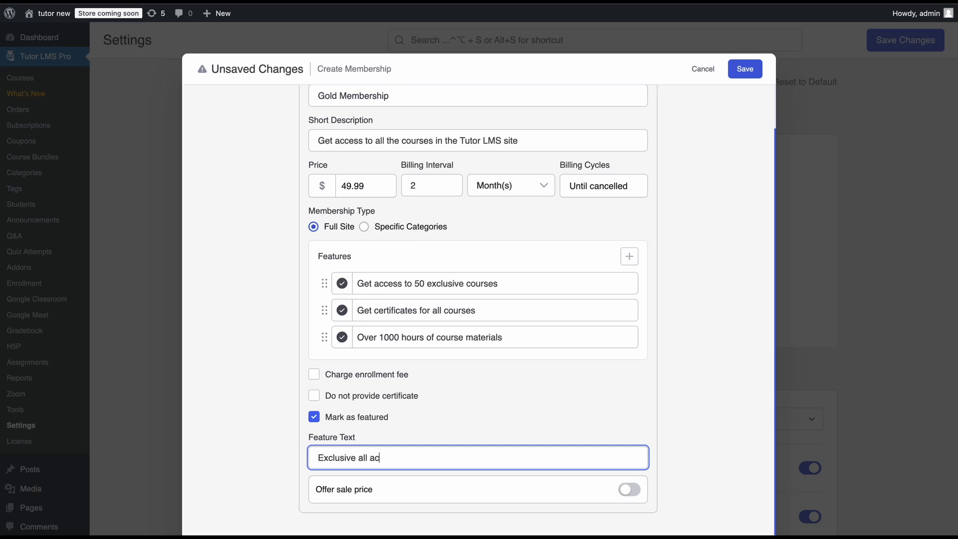
{"action": "type", "text": "cess membership"}
{"action": "left_click", "coordinate": [496, 427]}
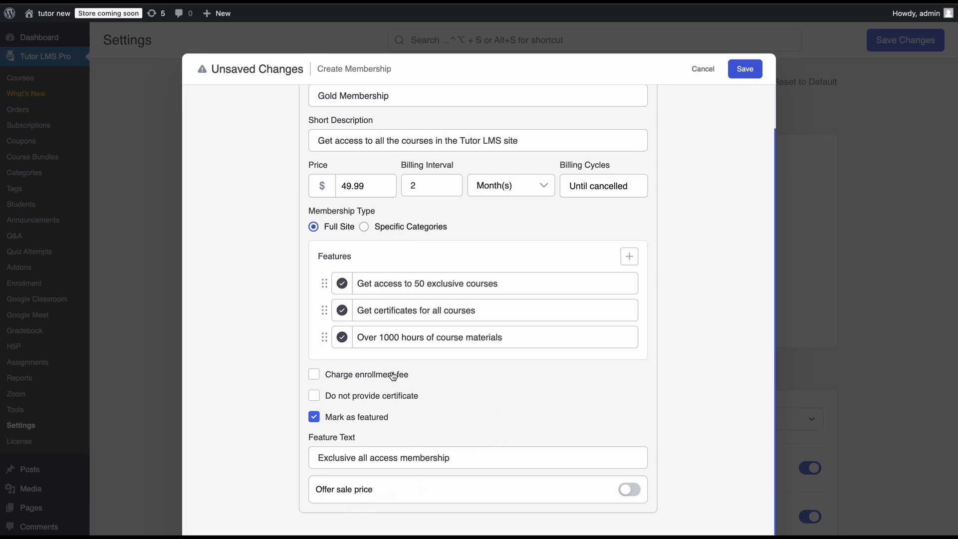
{"action": "left_click", "coordinate": [743, 69]}
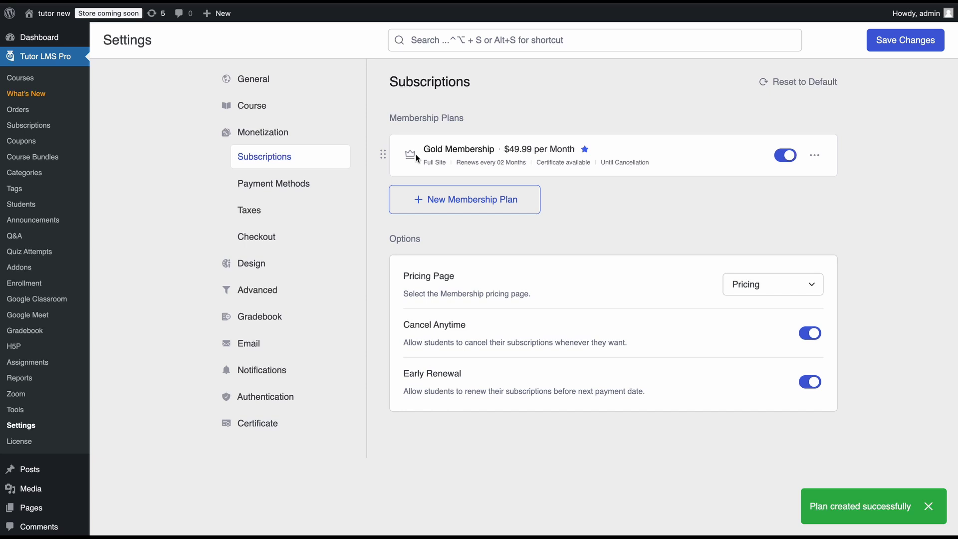
Look over the Gold Membership entry in the membership plans list, including its status switch and available actions
{"action": "triple_click", "coordinate": [444, 147]}
{"action": "left_click", "coordinate": [561, 145]}
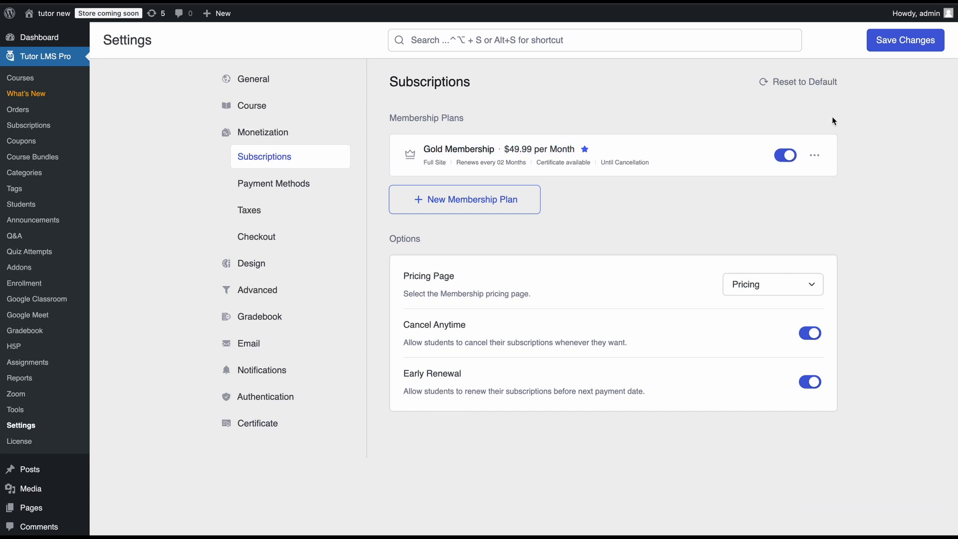
{"action": "left_click", "coordinate": [786, 158]}
{"action": "left_click", "coordinate": [815, 155]}
{"action": "left_click", "coordinate": [803, 188]}
Start a new membership plan limited to specific categories and apply the Business and Development categories
{"action": "left_click", "coordinate": [444, 199]}
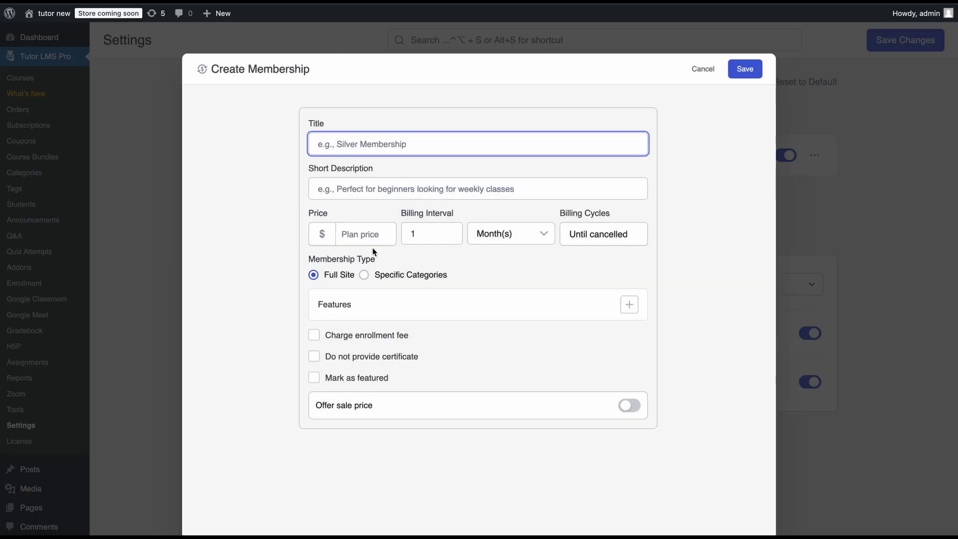
{"action": "left_click", "coordinate": [387, 276]}
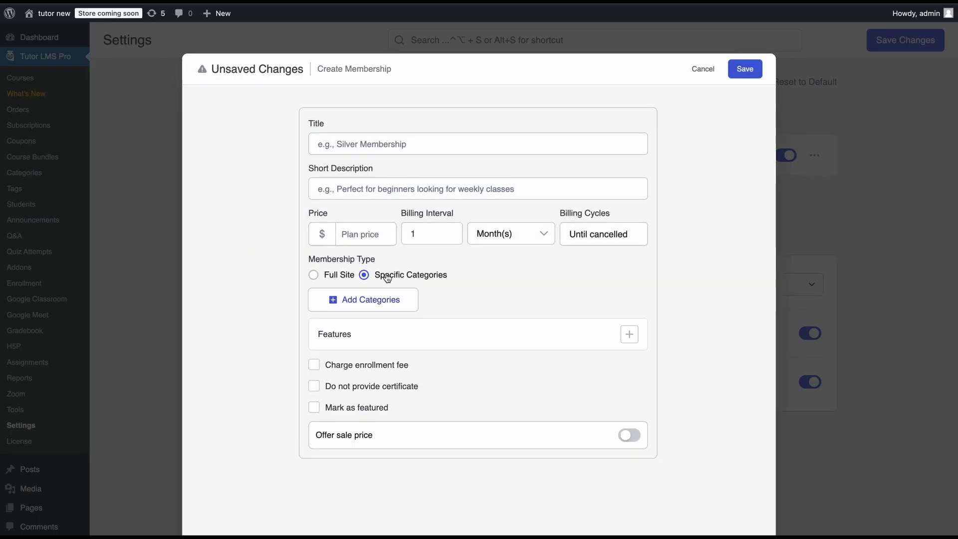
{"action": "left_click", "coordinate": [389, 145]}
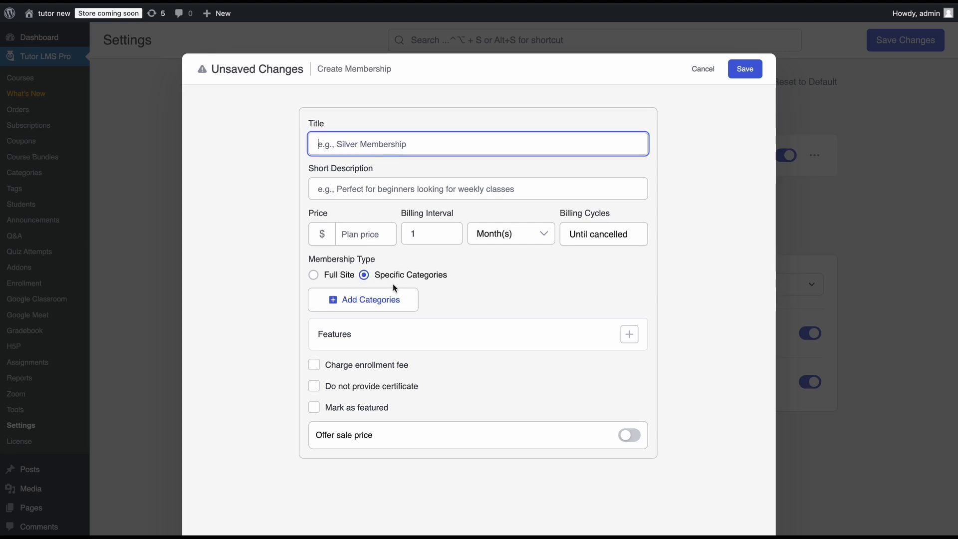
{"action": "left_click", "coordinate": [376, 299]}
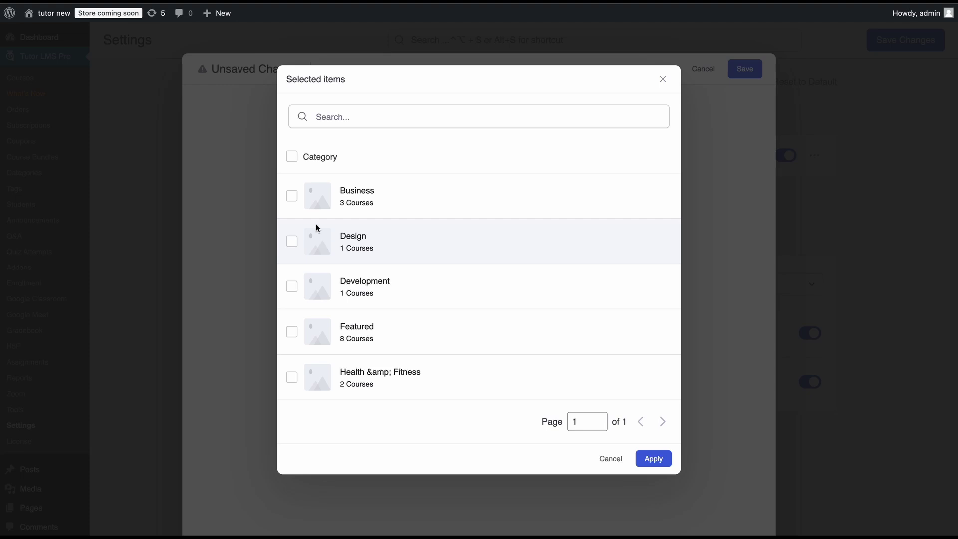
{"action": "left_click", "coordinate": [295, 198]}
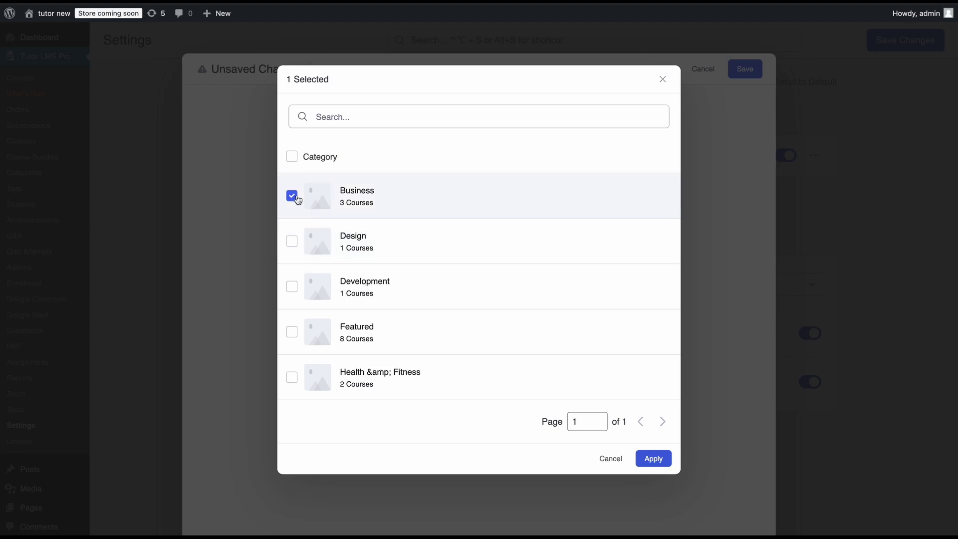
{"action": "left_click", "coordinate": [291, 290]}
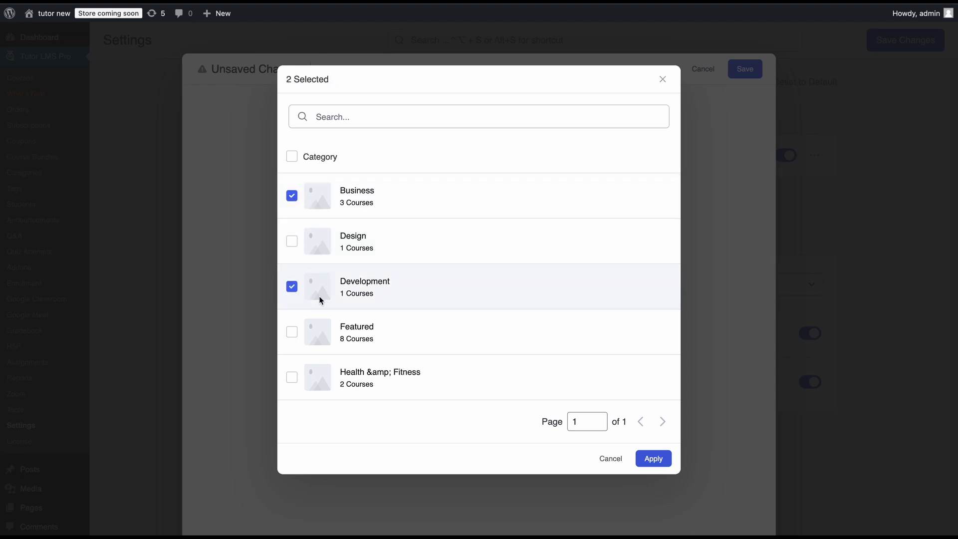
{"action": "key", "text": "Return"}
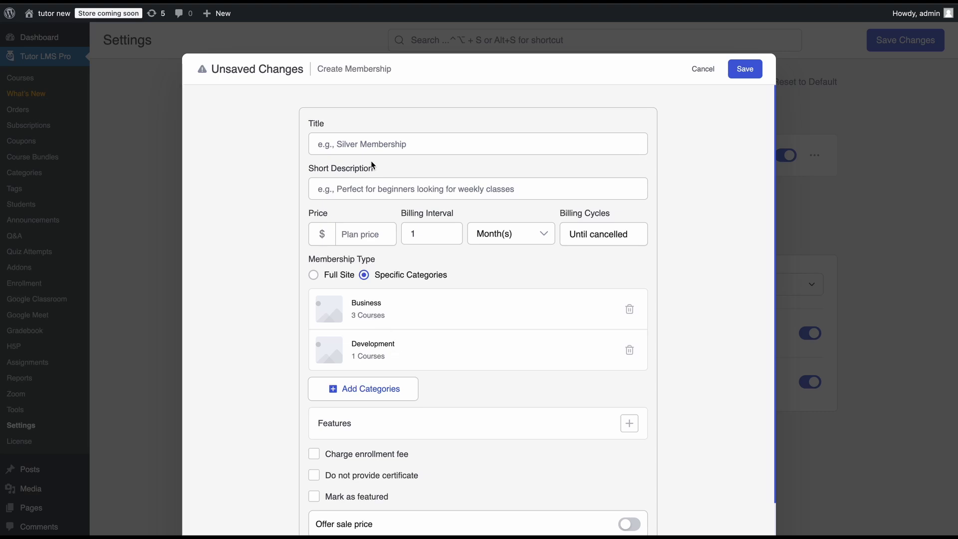
Title the new membership plan "Business student membership"
{"action": "left_click", "coordinate": [376, 146]}
{"action": "type", "text": "Business stu"}
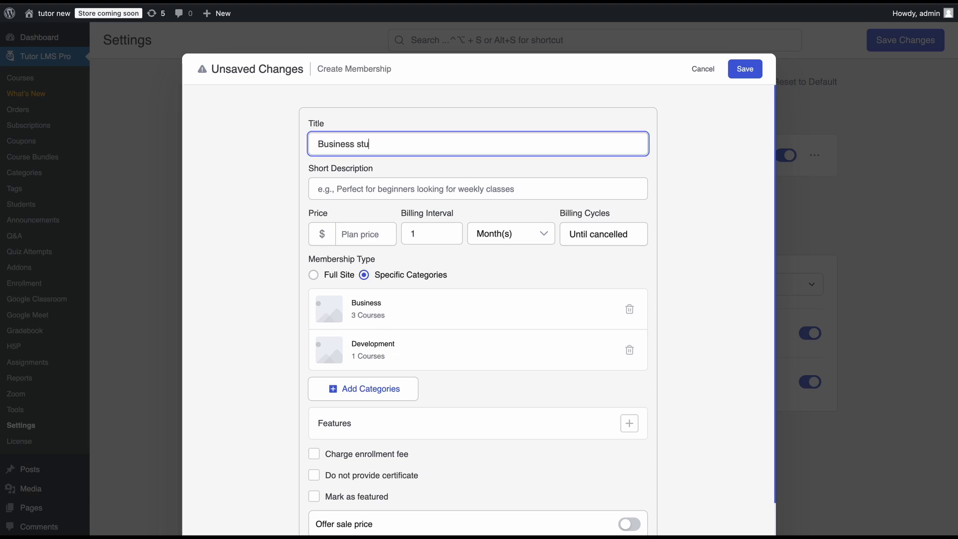
{"action": "type", "text": "dent membership"}
{"action": "key", "text": "Tab"}
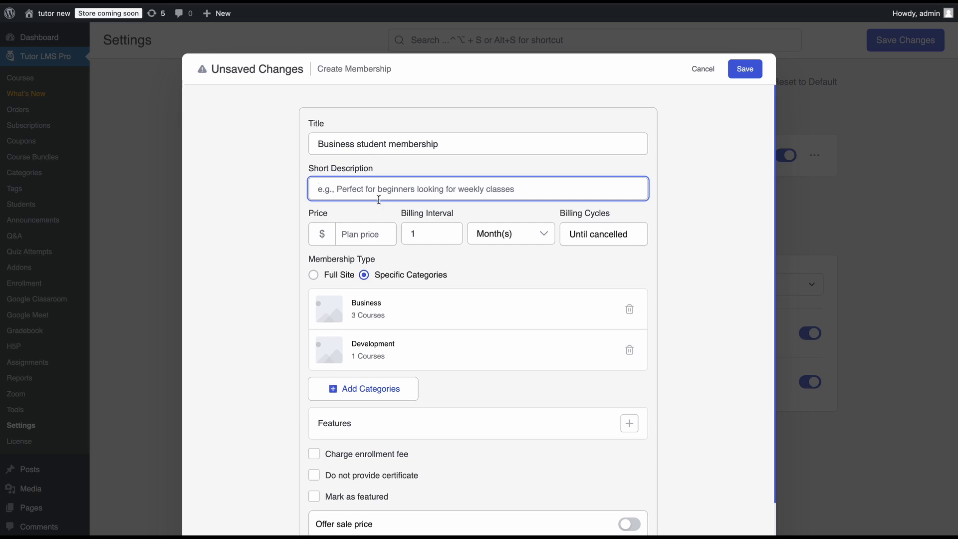
Set the plan's short description to "An exclusive membership for business grads"
{"action": "double_click", "coordinate": [411, 148]}
{"action": "left_click", "coordinate": [411, 149]}
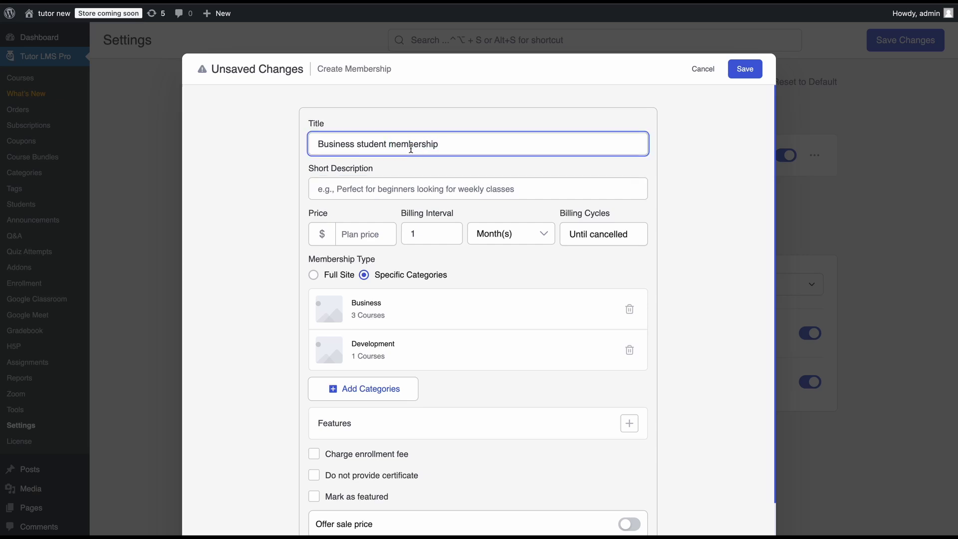
{"action": "triple_click", "coordinate": [411, 148]}
{"action": "key", "text": "super+c"}
{"action": "left_click", "coordinate": [367, 187]}
{"action": "key", "text": "super+v"}
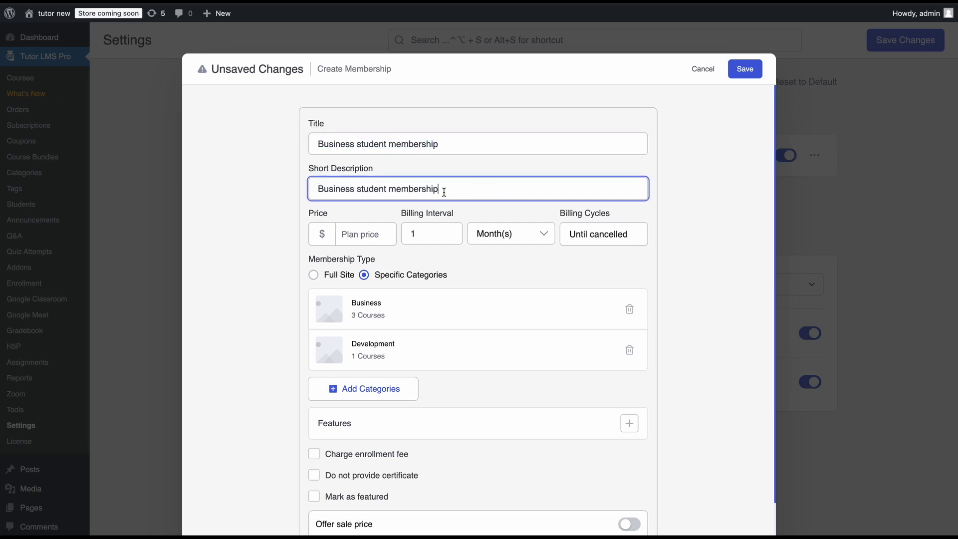
{"action": "key", "text": "shift+Left"}
{"action": "key", "text": "shift+Left"}
{"action": "key", "text": "shift+Left"}
{"action": "key", "text": "shift+Left"}
{"action": "key", "text": "shift+Left"}
{"action": "key", "text": "shift+Left"}
{"action": "key", "text": "shift+Left"}
{"action": "key", "text": "shift+Left"}
{"action": "key", "text": "super+a"}
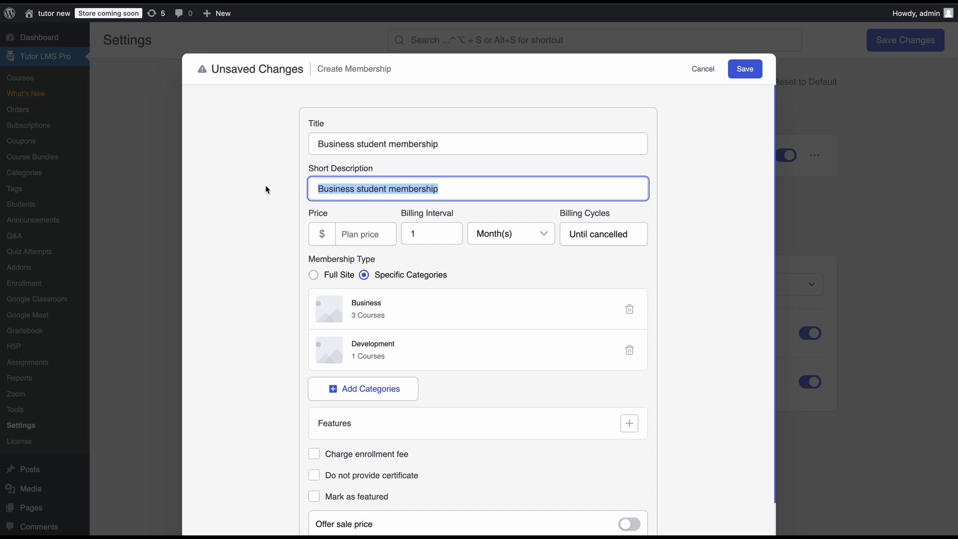
{"action": "key", "text": "Right"}
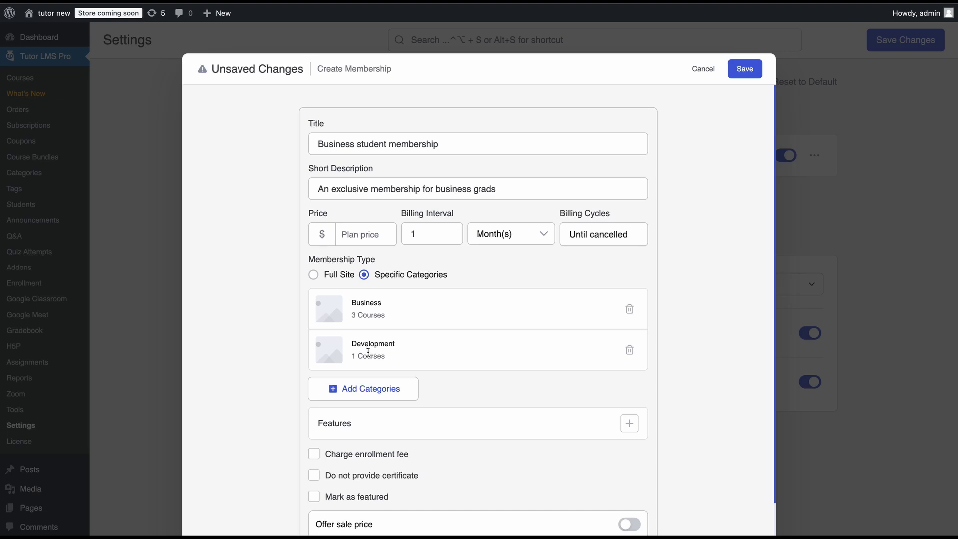
Price the plan at $9.99, keep the 1-month billing interval and set the billing cycles to 3 times
{"action": "left_click", "coordinate": [383, 234]}
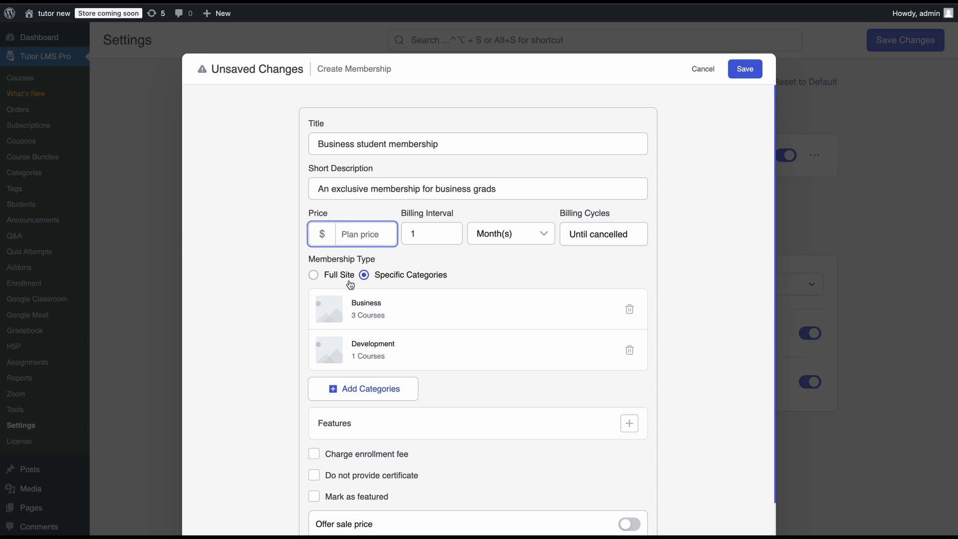
{"action": "type", "text": "9.99"}
{"action": "left_click", "coordinate": [445, 266]}
{"action": "scroll", "coordinate": [445, 265], "scroll_direction": "down", "scroll_amount": 1}
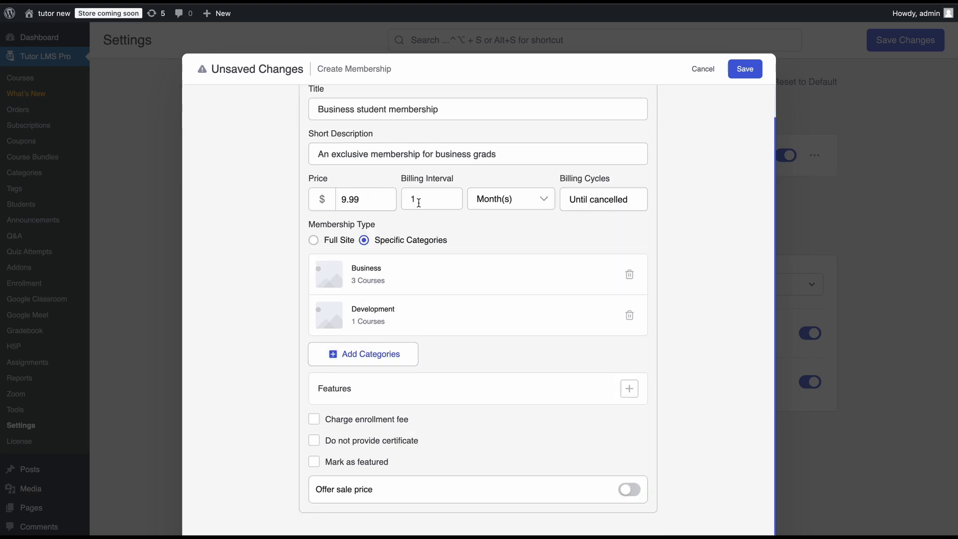
{"action": "left_click", "coordinate": [449, 211]}
{"action": "left_click_drag", "start_coordinate": [569, 199], "coordinate": [603, 202]}
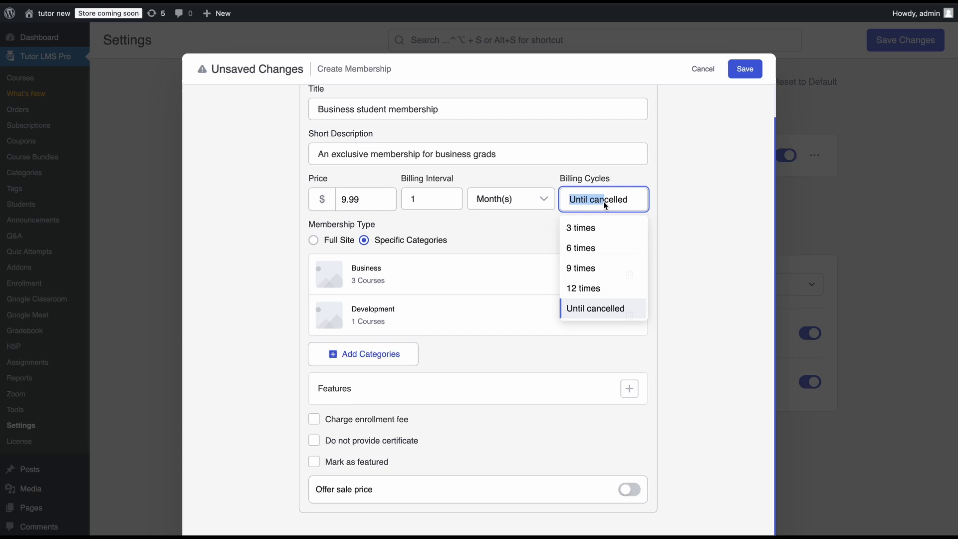
{"action": "left_click", "coordinate": [592, 237]}
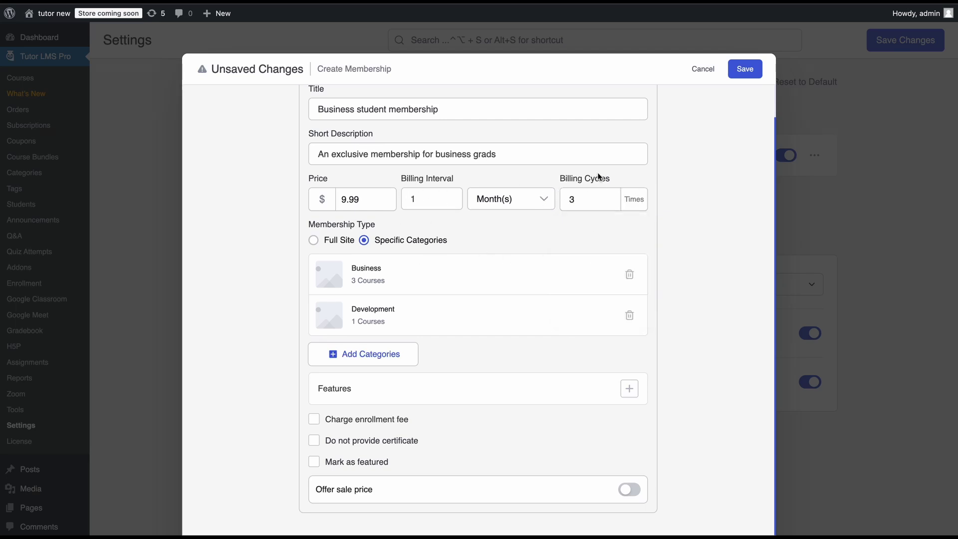
Add a feature starting "An exclusive membership for business grads with 4 premium" and charge an enrollment fee of $2
{"action": "scroll", "coordinate": [508, 198], "scroll_direction": "up", "scroll_amount": 1}
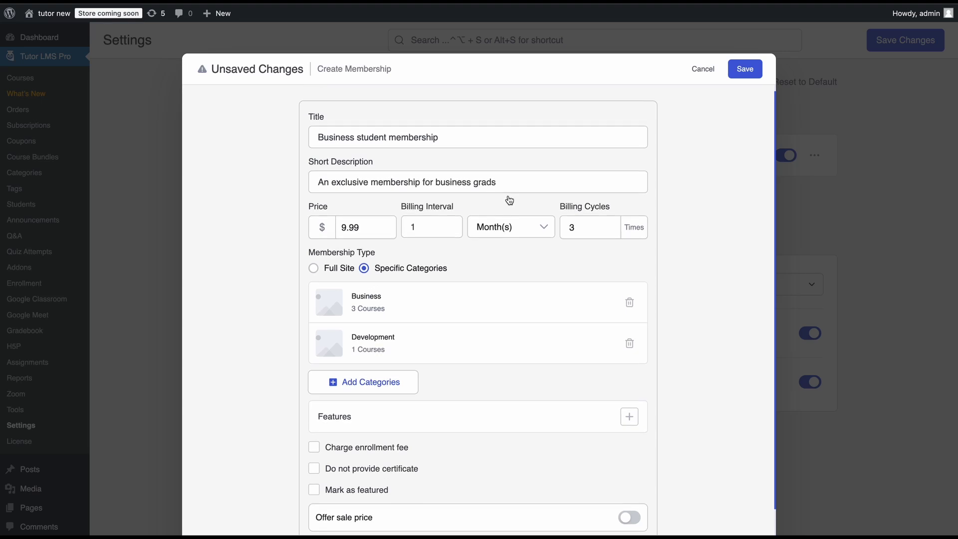
{"action": "scroll", "coordinate": [509, 199], "scroll_direction": "down", "scroll_amount": 1}
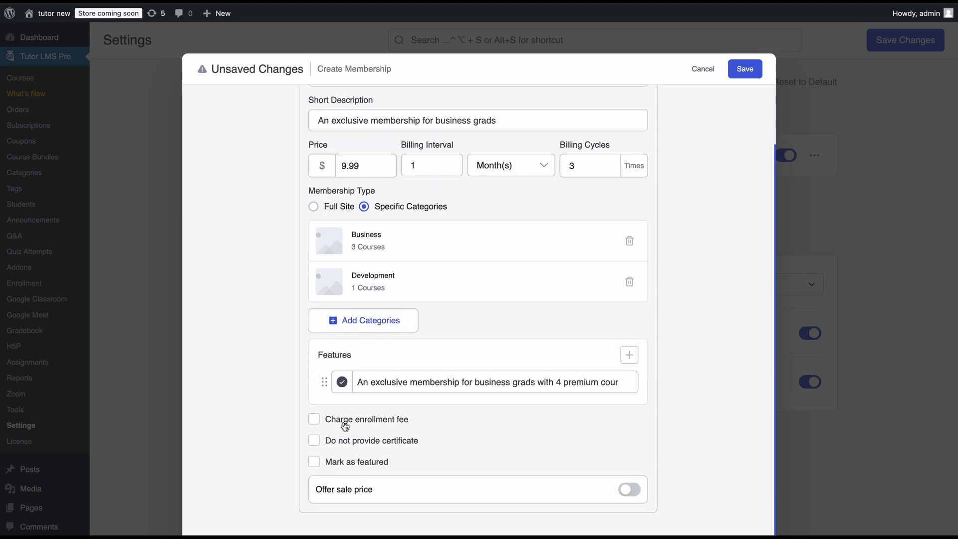
{"action": "left_click", "coordinate": [342, 421]}
{"action": "scroll", "coordinate": [399, 408], "scroll_direction": "down", "scroll_amount": 1}
{"action": "left_click", "coordinate": [389, 414]}
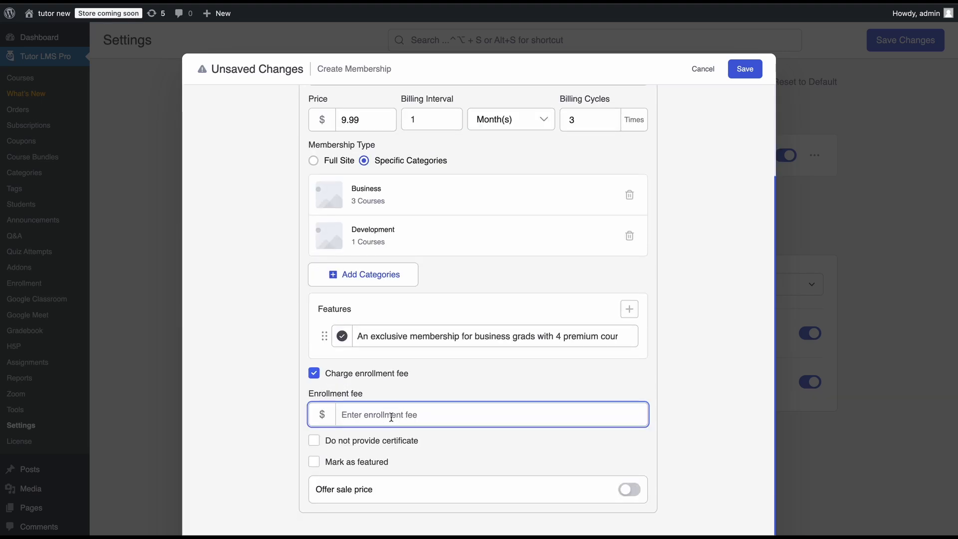
{"action": "type", "text": "2"}
{"action": "left_click", "coordinate": [424, 391]}
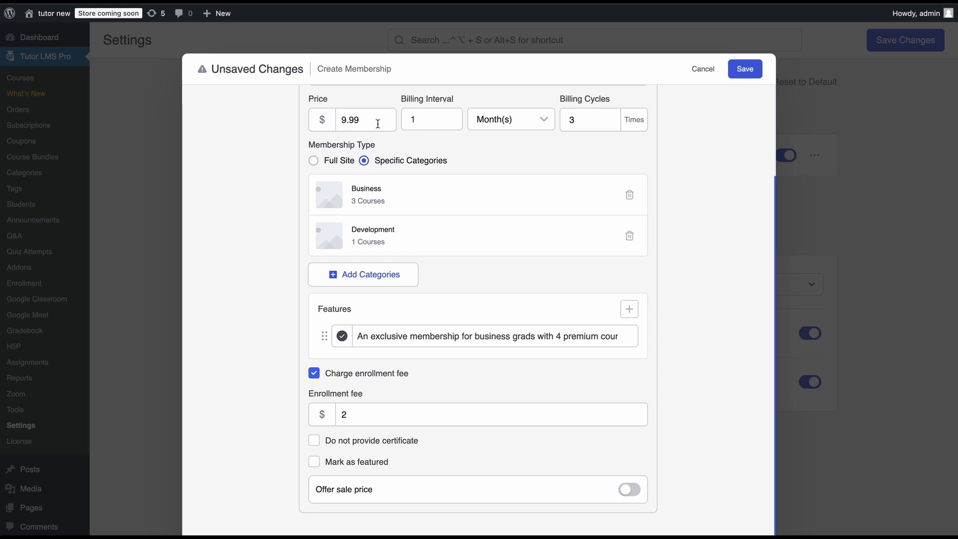
Set the Business student membership to not provide a certificate and save the plan
{"action": "left_click", "coordinate": [346, 444]}
{"action": "left_click", "coordinate": [737, 71]}
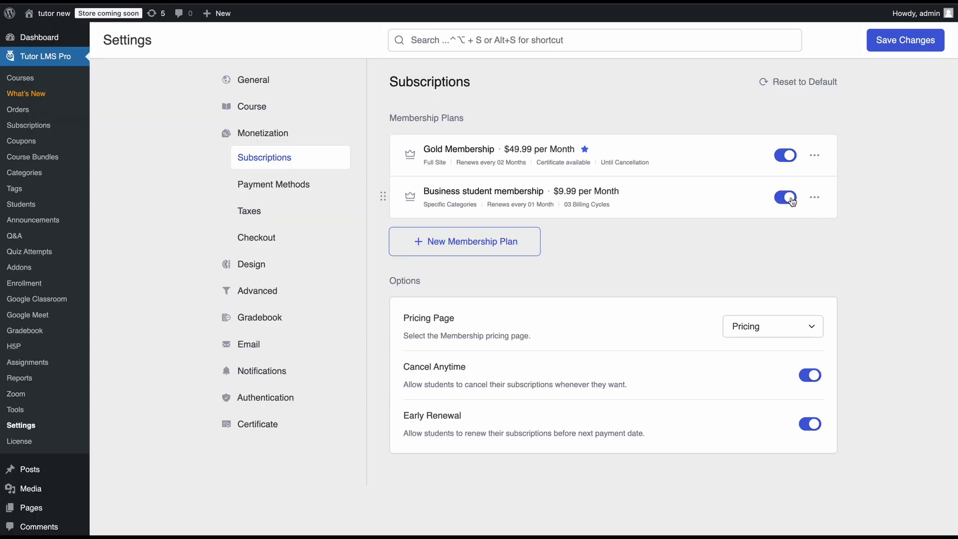
View the Business student membership's edit form, cancel it without changes and duplicate the plan
{"action": "left_click", "coordinate": [814, 198]}
{"action": "left_click", "coordinate": [810, 224]}
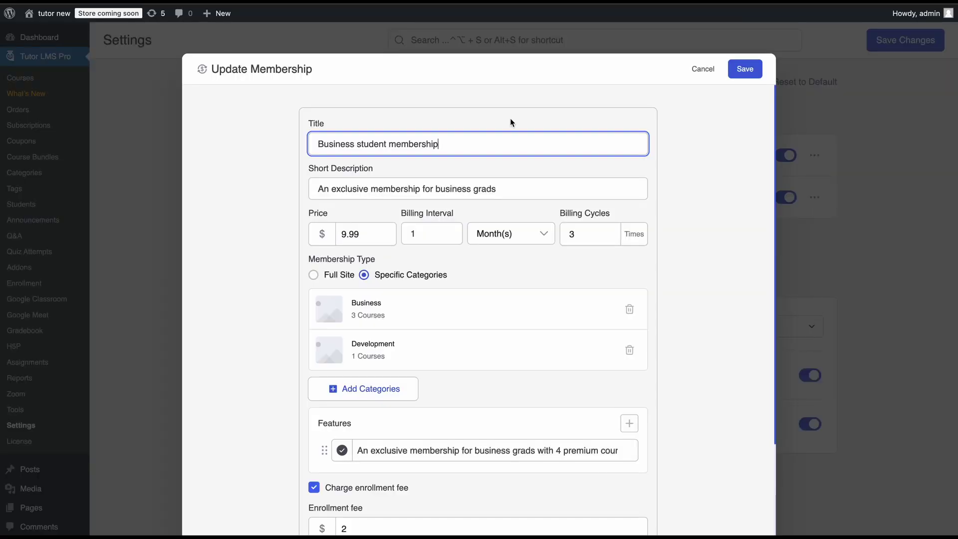
{"action": "left_click", "coordinate": [701, 68]}
{"action": "left_click", "coordinate": [810, 256]}
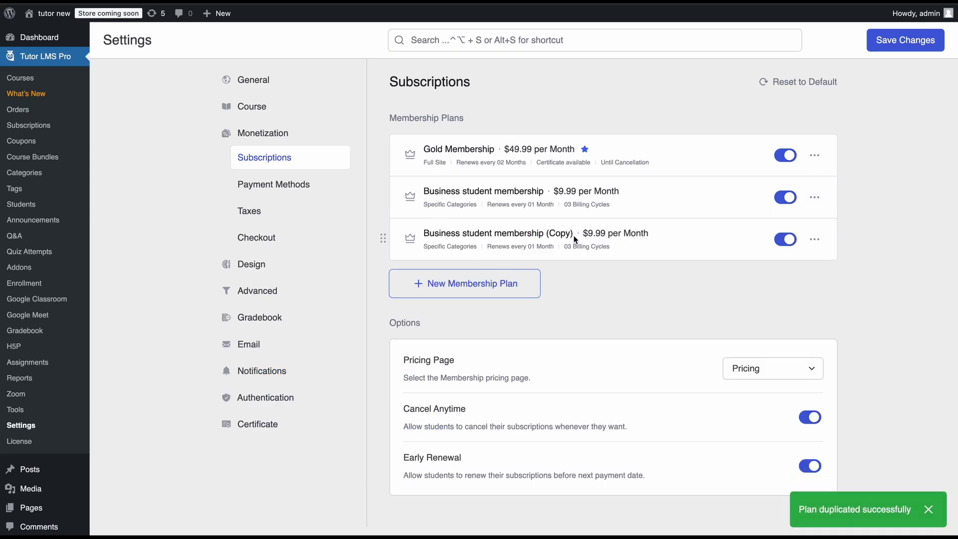
Delete the duplicated Business student membership plan and save the subscription settings
{"action": "left_click", "coordinate": [814, 239]}
{"action": "left_click", "coordinate": [806, 323]}
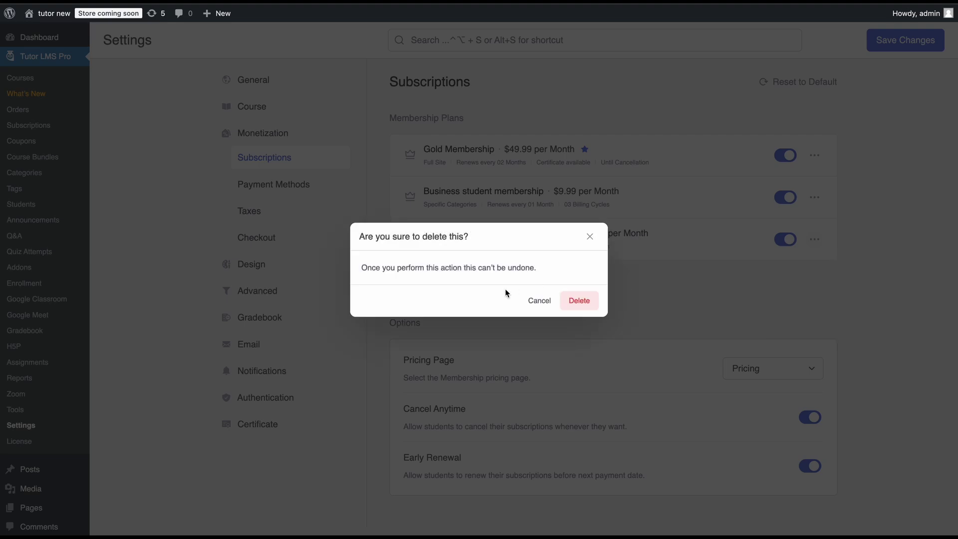
{"action": "left_click", "coordinate": [579, 304]}
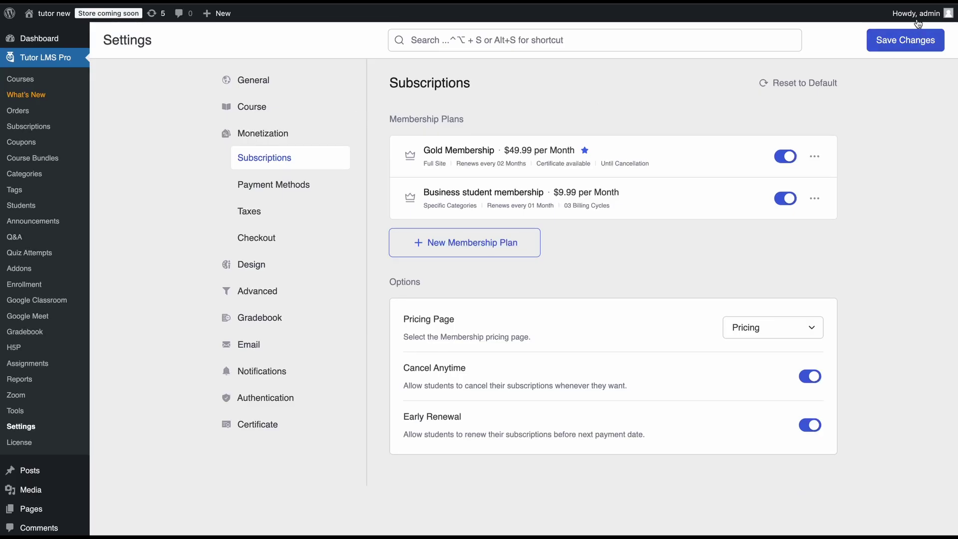
{"action": "left_click", "coordinate": [892, 52]}
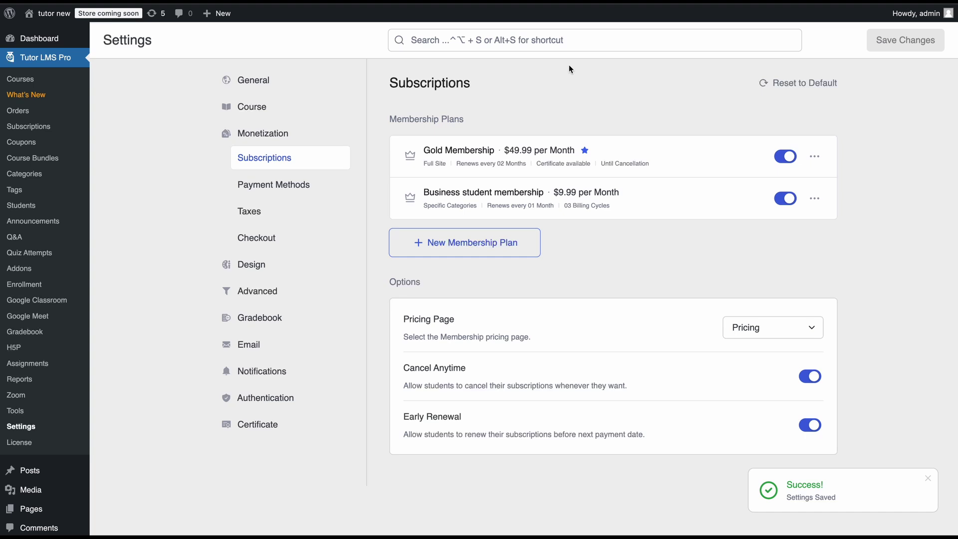
Switch to the site's membership pricing page and examine the current subscription notice above the plans
{"action": "key", "text": "ctrl+Tab"}
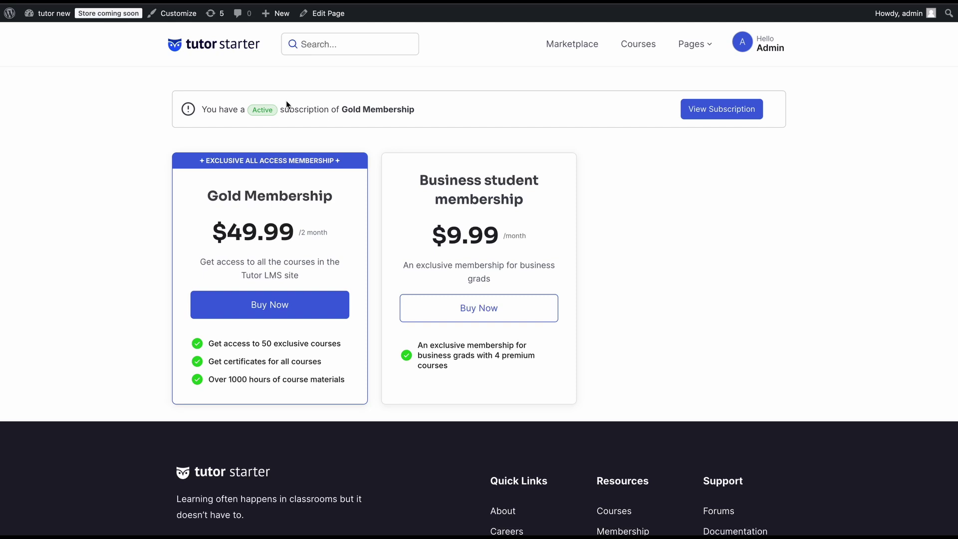
{"action": "left_click_drag", "start_coordinate": [194, 108], "coordinate": [421, 118]}
{"action": "left_click", "coordinate": [421, 118]}
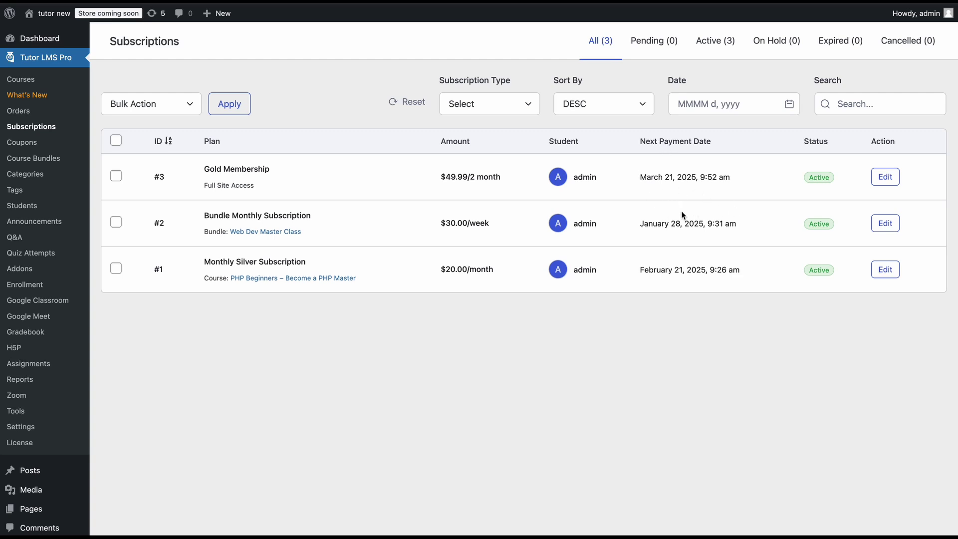
Open the student's Gold Membership subscription from the subscriptions list and change its status to Hold
{"action": "left_click", "coordinate": [885, 177]}
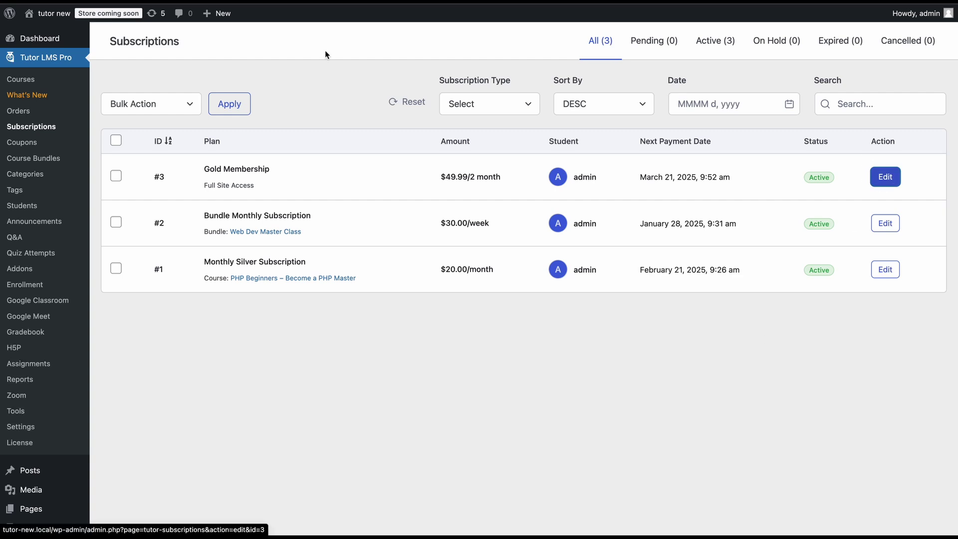
{"action": "left_click", "coordinate": [905, 43]}
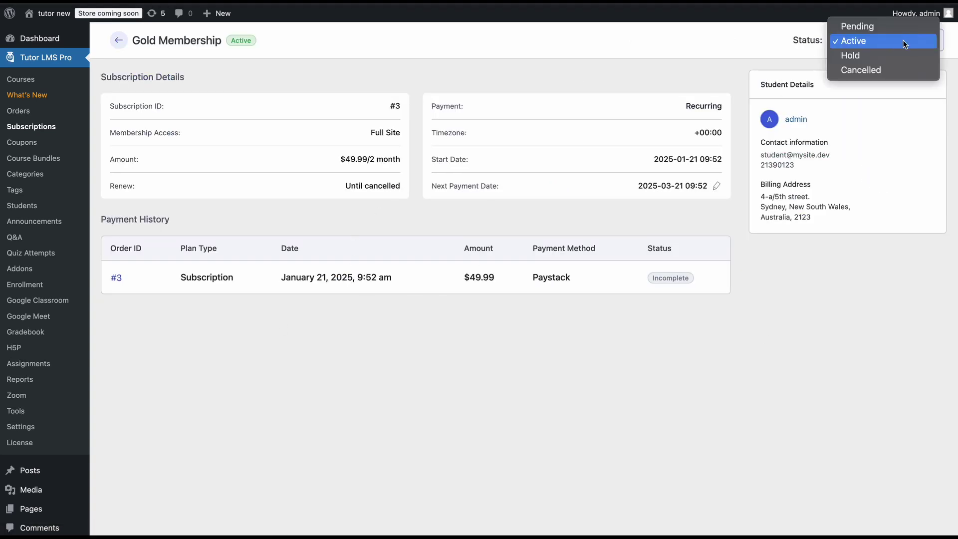
{"action": "left_click", "coordinate": [837, 61]}
{"action": "left_click", "coordinate": [521, 304]}
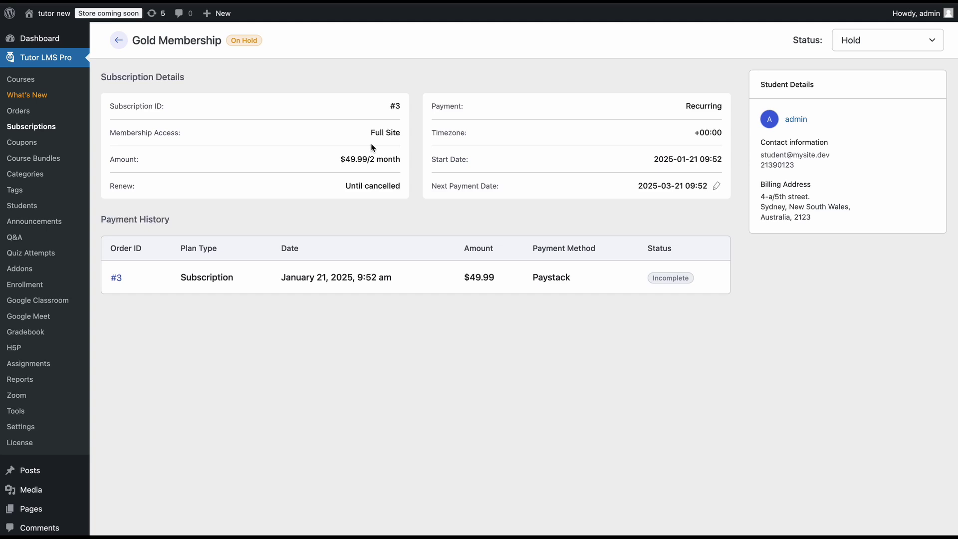
Set the Gold Membership subscription's status back to Active and confirm the change
{"action": "left_click", "coordinate": [887, 40]}
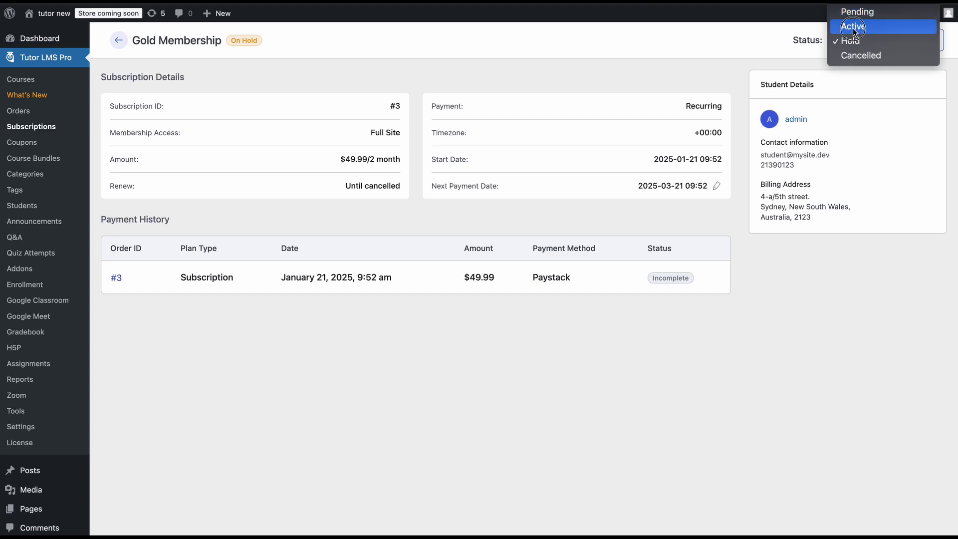
{"action": "left_click", "coordinate": [855, 24]}
{"action": "left_click", "coordinate": [505, 307]}
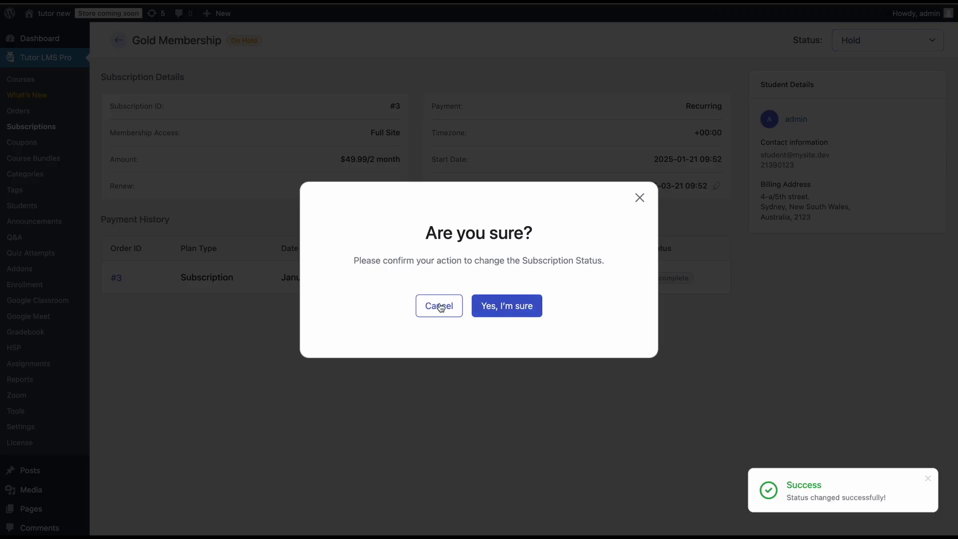